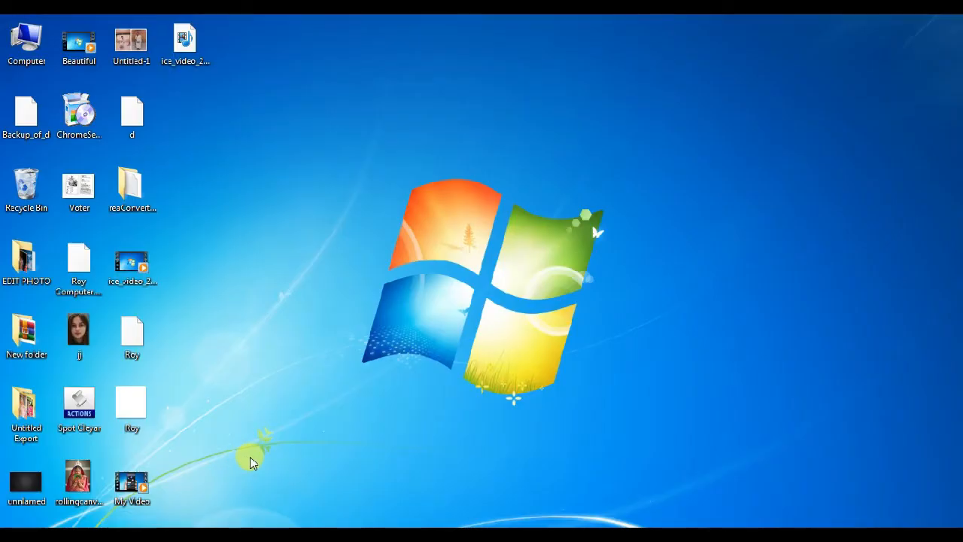
Launch CorelDRAW 11 from the desktop
{"action": "left_click", "coordinate": [38, 523]}
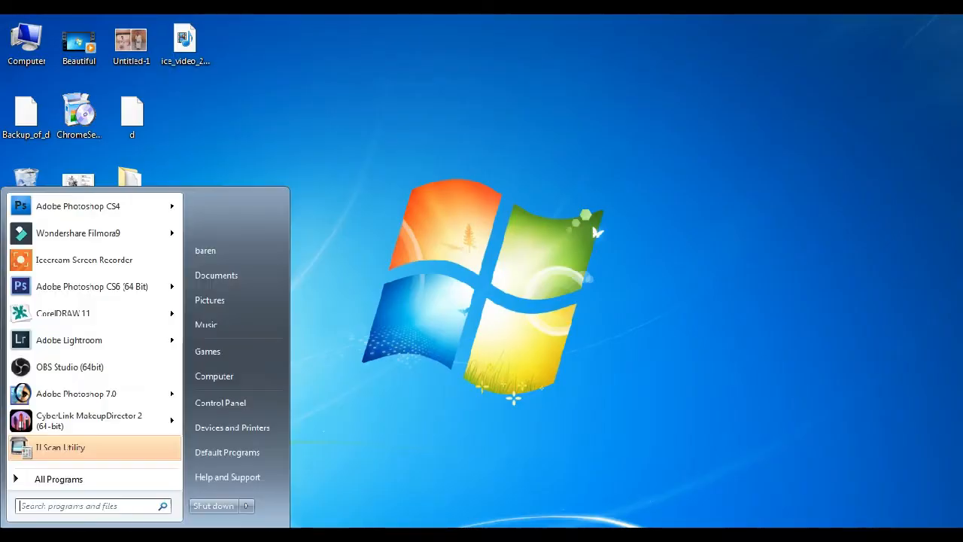
{"action": "left_click", "coordinate": [68, 313]}
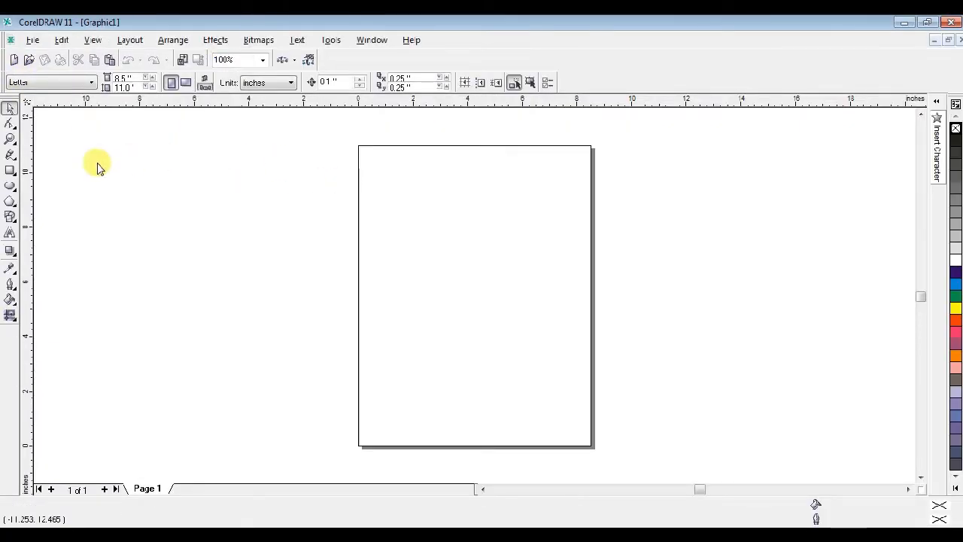
Draw an ellipse about 5.06 by 4.93 inches in the upper half of the page
{"action": "left_click", "coordinate": [9, 140]}
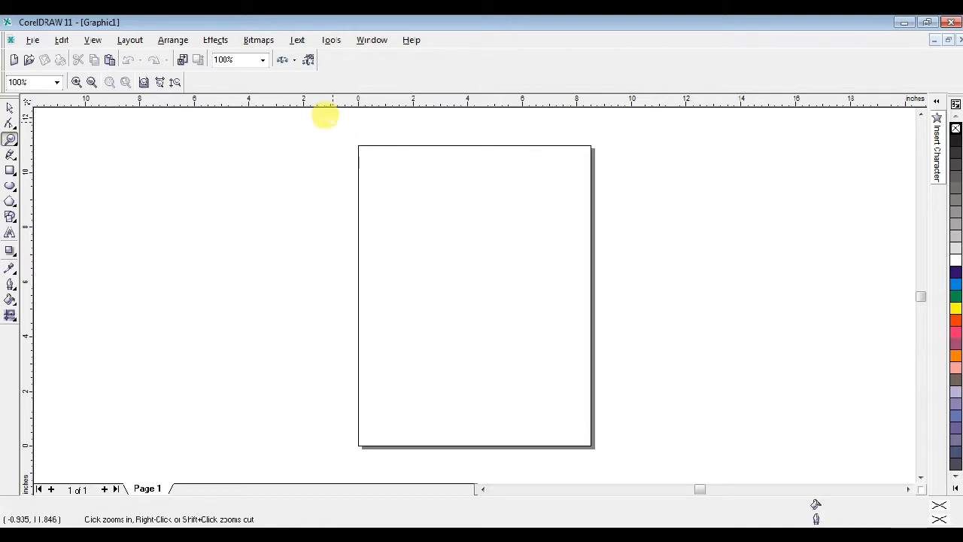
{"action": "left_click_drag", "start_coordinate": [333, 121], "coordinate": [645, 319]}
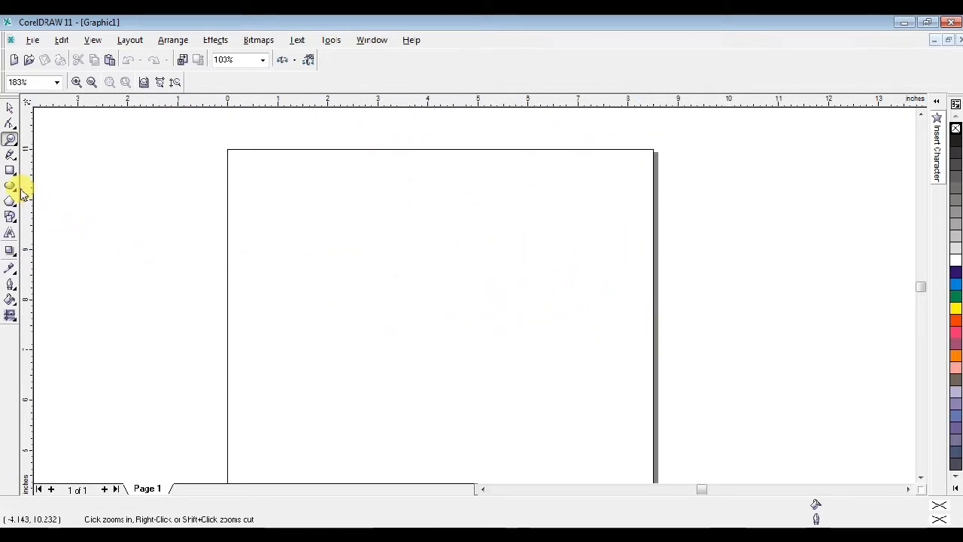
{"action": "key", "text": "space"}
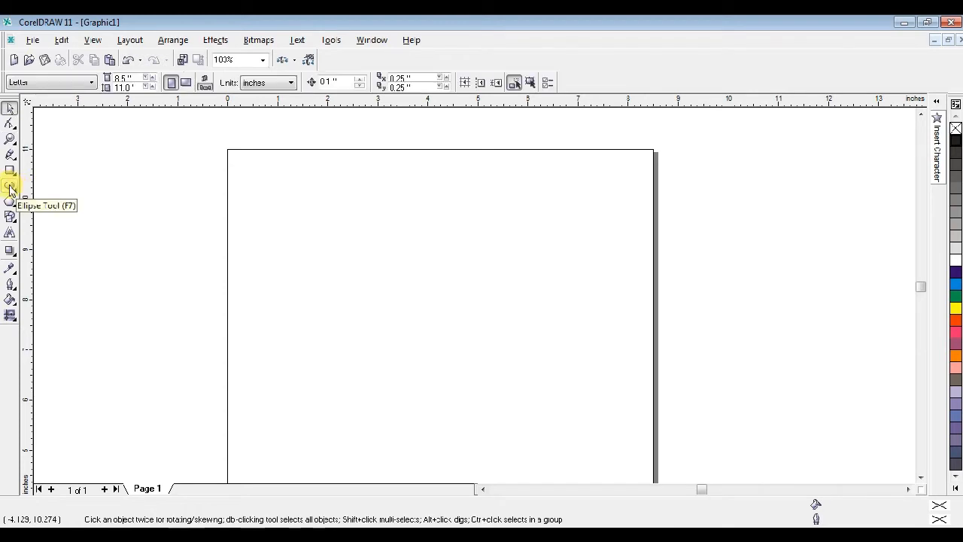
{"action": "left_click", "coordinate": [10, 186]}
{"action": "left_click_drag", "start_coordinate": [308, 206], "coordinate": [557, 447]}
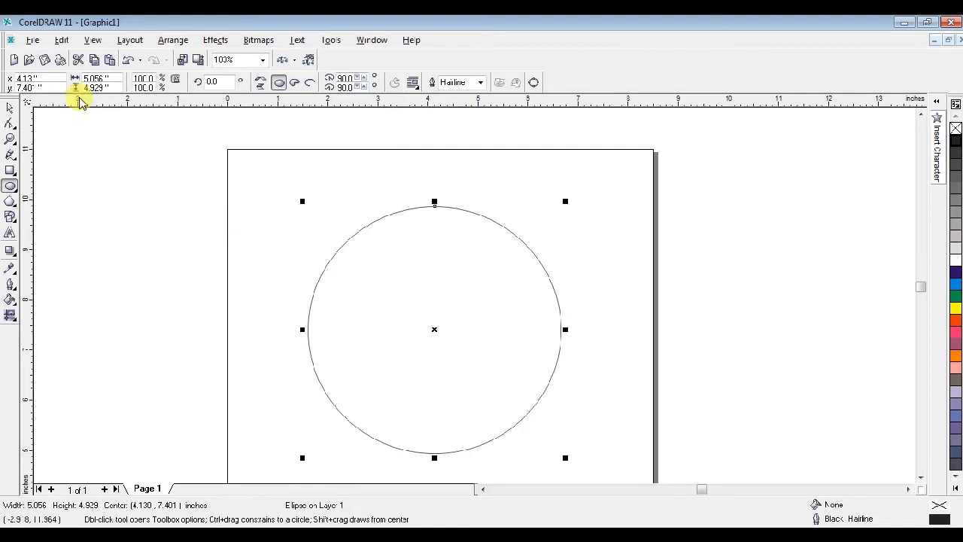
Set the ellipse's width and height to 5 inches and shift it slightly up, centred at about x 4.05, y 7.63 inches
{"action": "left_click", "coordinate": [105, 78]}
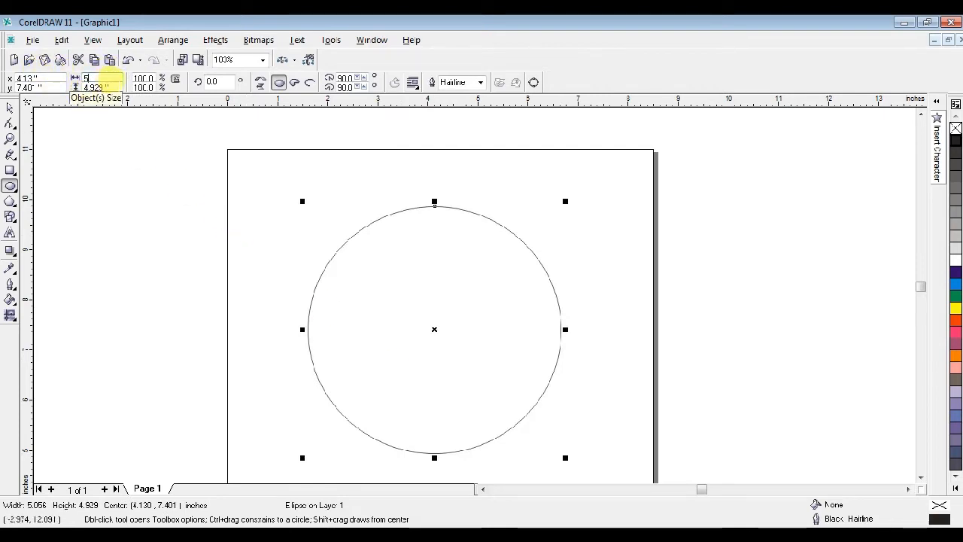
{"action": "key", "text": "Tab"}
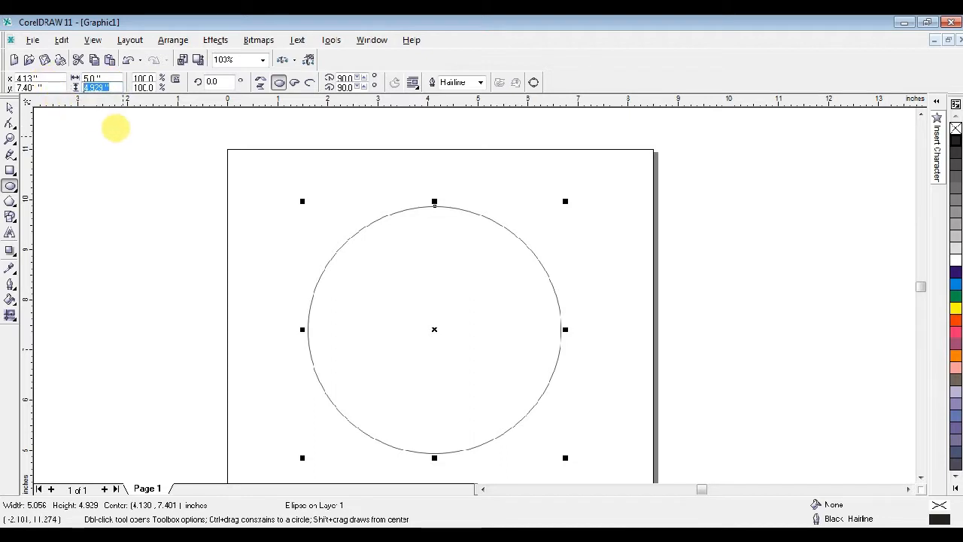
{"action": "type", "text": "5"}
{"action": "key", "text": "Return"}
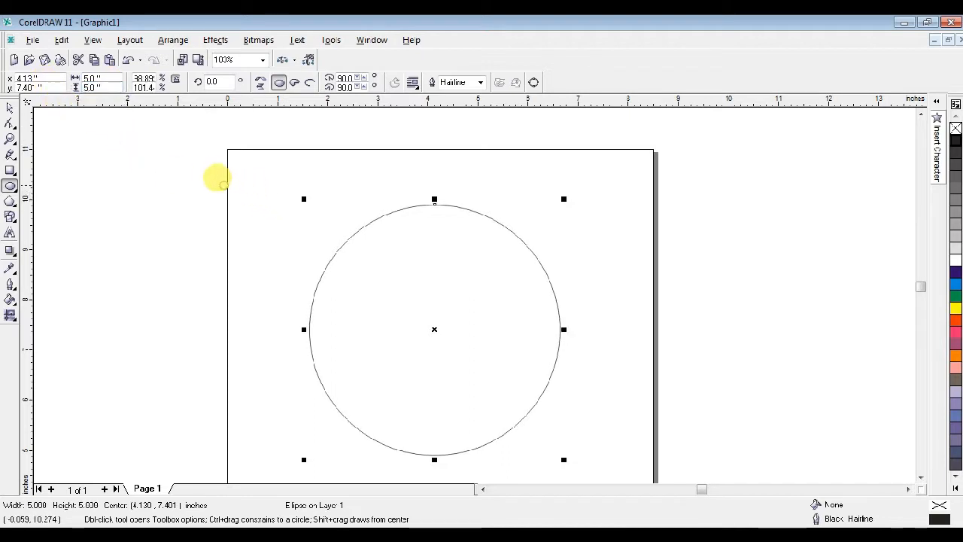
{"action": "left_click", "coordinate": [9, 110]}
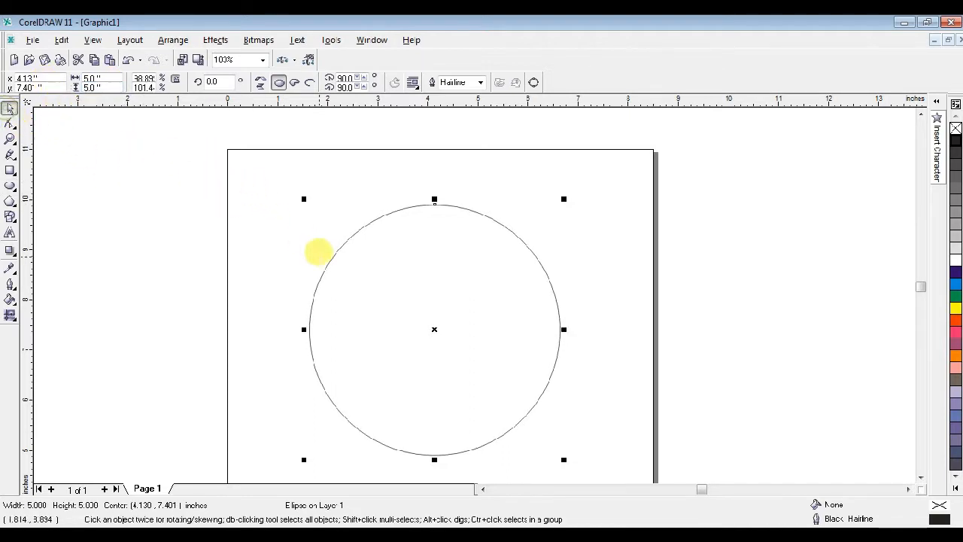
{"action": "left_click_drag", "start_coordinate": [422, 318], "coordinate": [419, 307]}
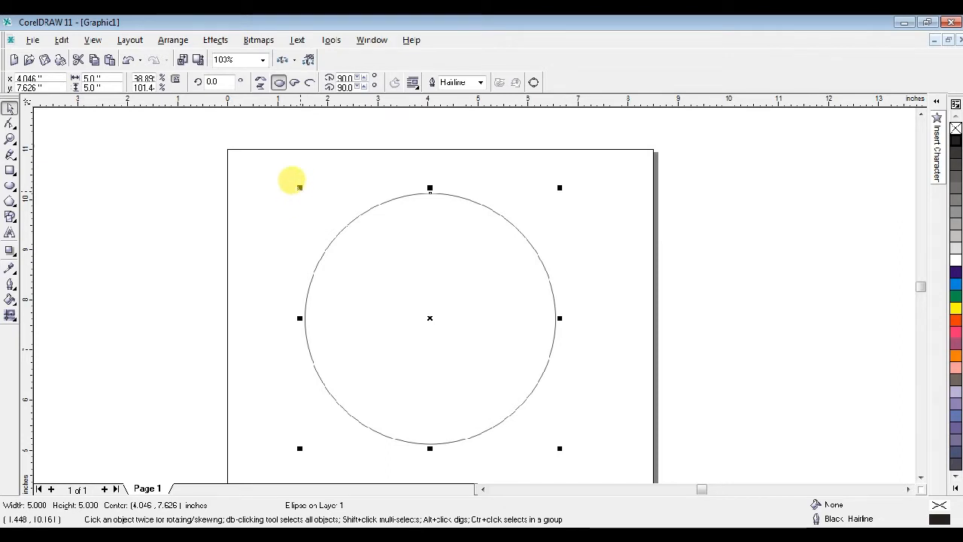
Make a smaller copy of the circle, about 4.43 inches across, placed low so it slightly overlaps the original's lower edge
{"action": "left_click_drag", "start_coordinate": [291, 180], "coordinate": [324, 226]}
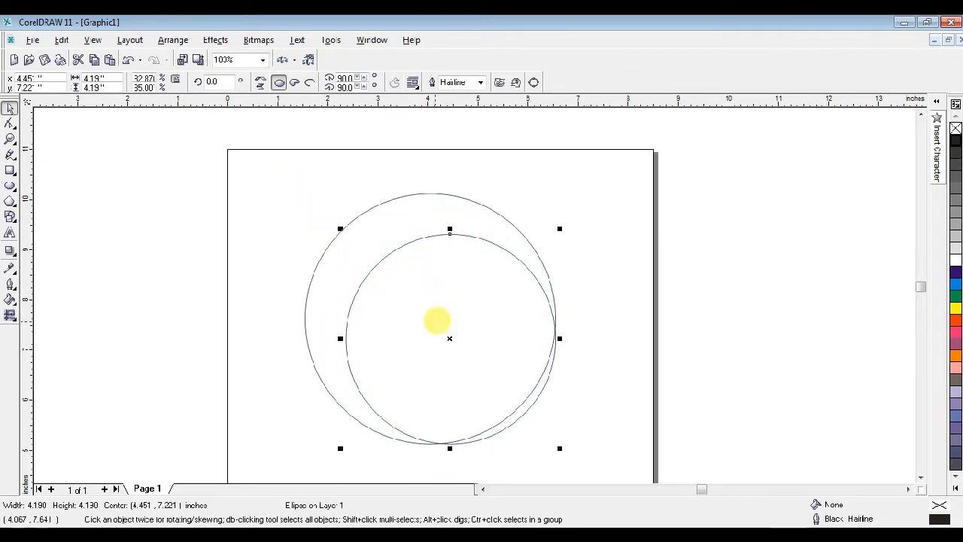
{"action": "left_click_drag", "start_coordinate": [439, 332], "coordinate": [413, 338]}
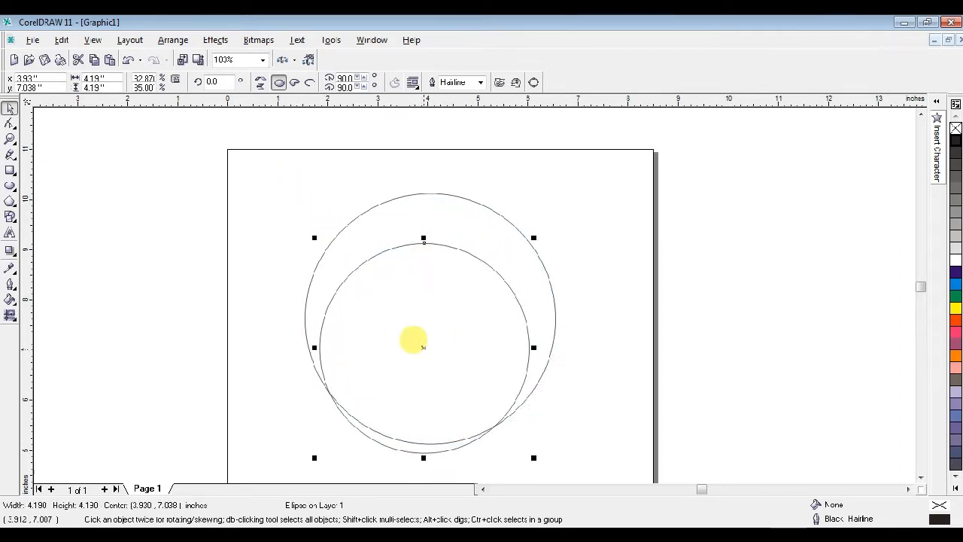
{"action": "left_click_drag", "start_coordinate": [533, 238], "coordinate": [546, 225]}
{"action": "left_click", "coordinate": [619, 214]}
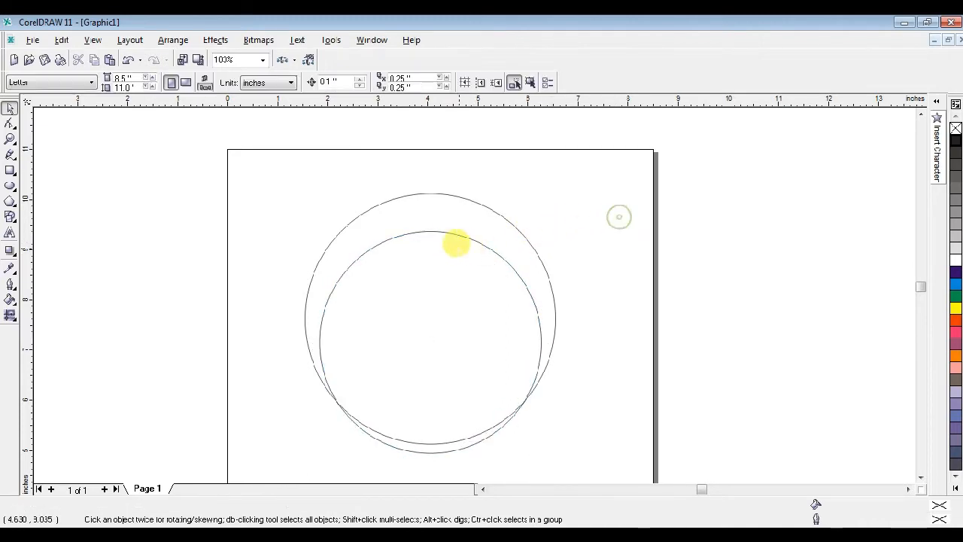
Enlarge the inner circle proportionally to about 4.51 inches in diameter
{"action": "left_click", "coordinate": [432, 231]}
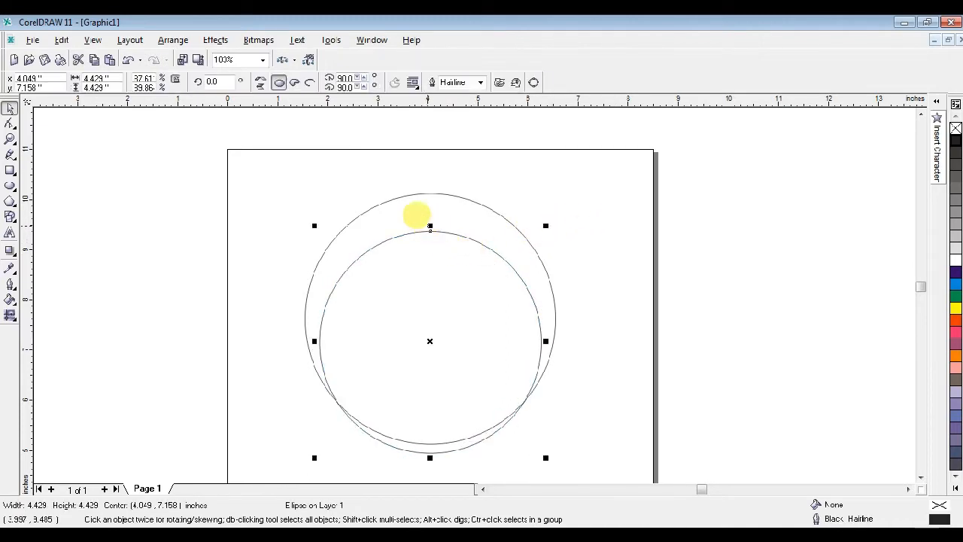
{"action": "key", "text": "F10"}
{"action": "key", "text": "space"}
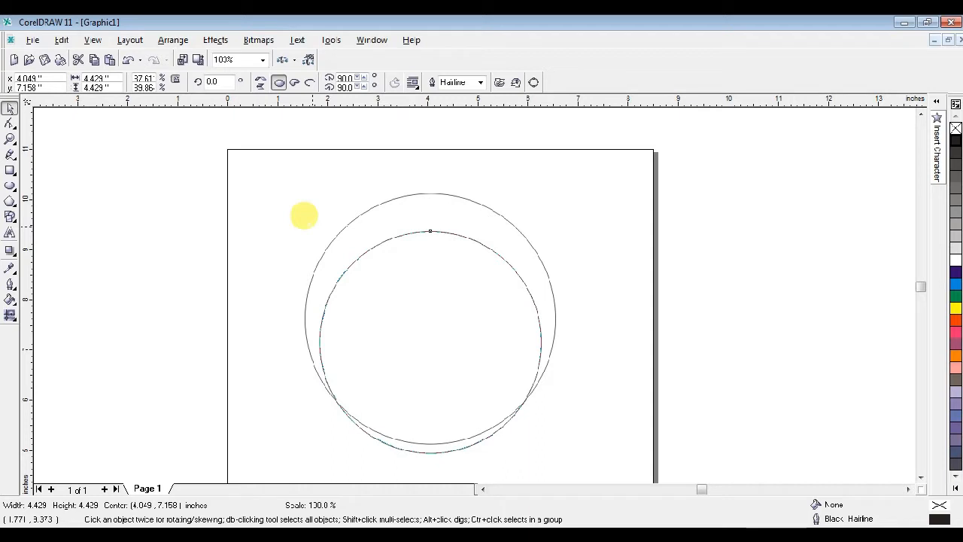
{"action": "left_click_drag", "start_coordinate": [304, 216], "coordinate": [303, 214]}
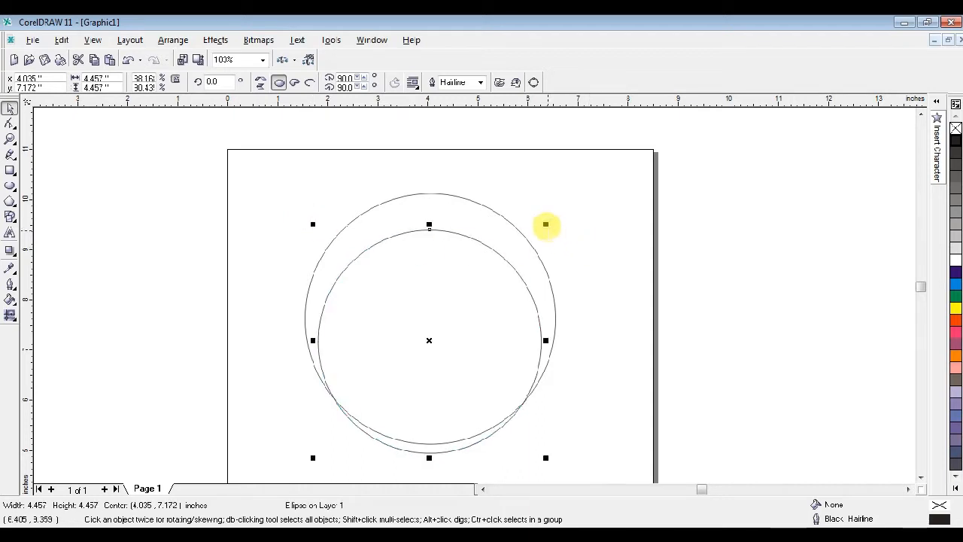
{"action": "left_click_drag", "start_coordinate": [545, 224], "coordinate": [539, 209]}
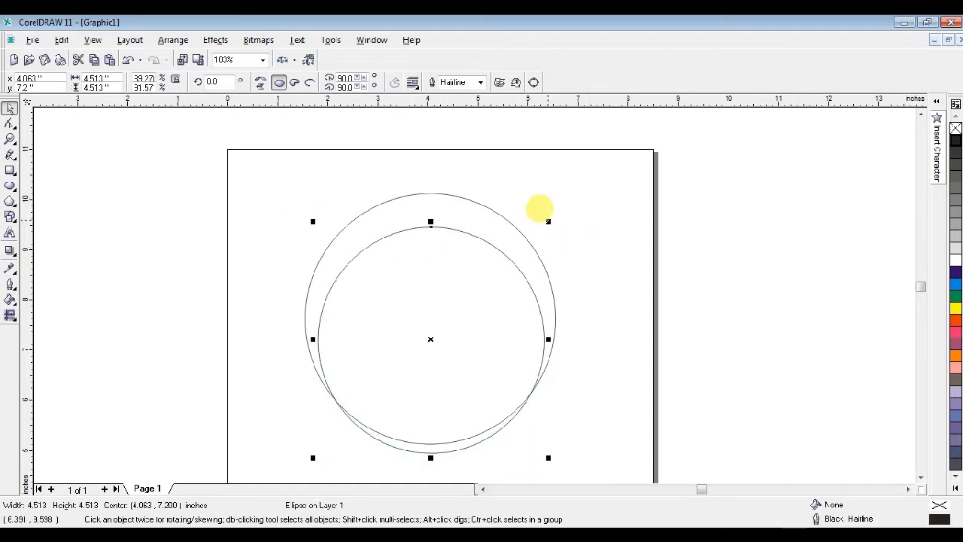
{"action": "left_click", "coordinate": [594, 214]}
{"action": "left_click", "coordinate": [433, 220]}
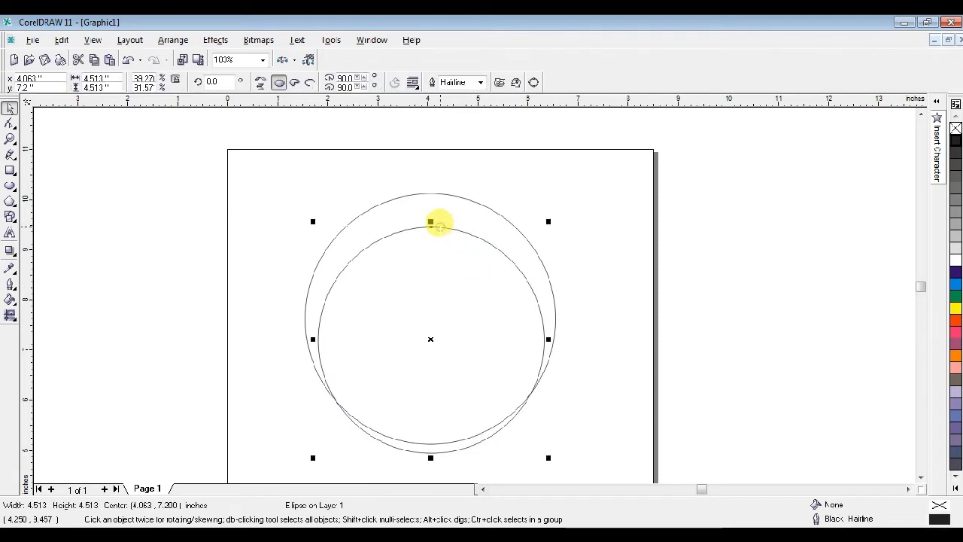
Draw an ellipse across the inner circle's upper-left edge, tilted about 16 degrees and enlarged to about 1.38 by 2.13 inches
{"action": "left_click", "coordinate": [10, 185]}
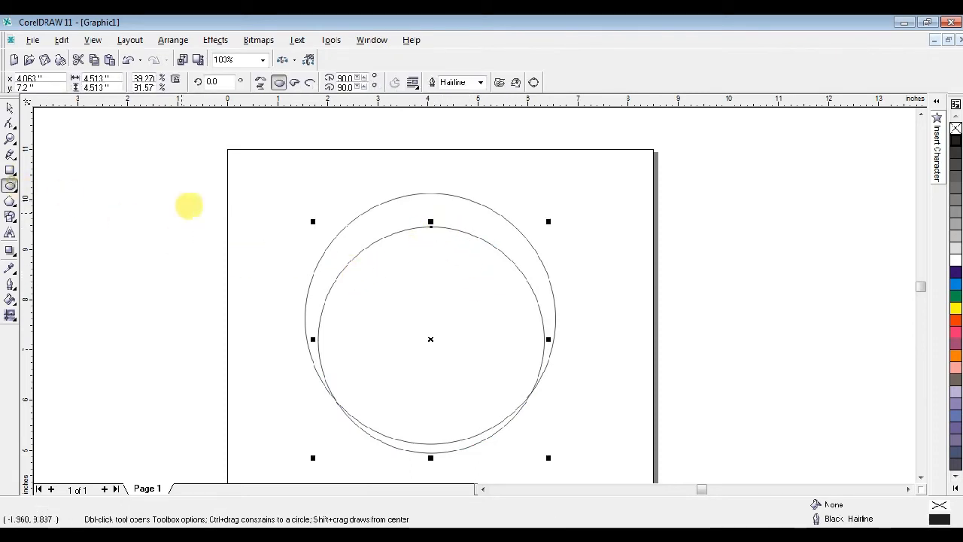
{"action": "left_click_drag", "start_coordinate": [330, 238], "coordinate": [380, 325]}
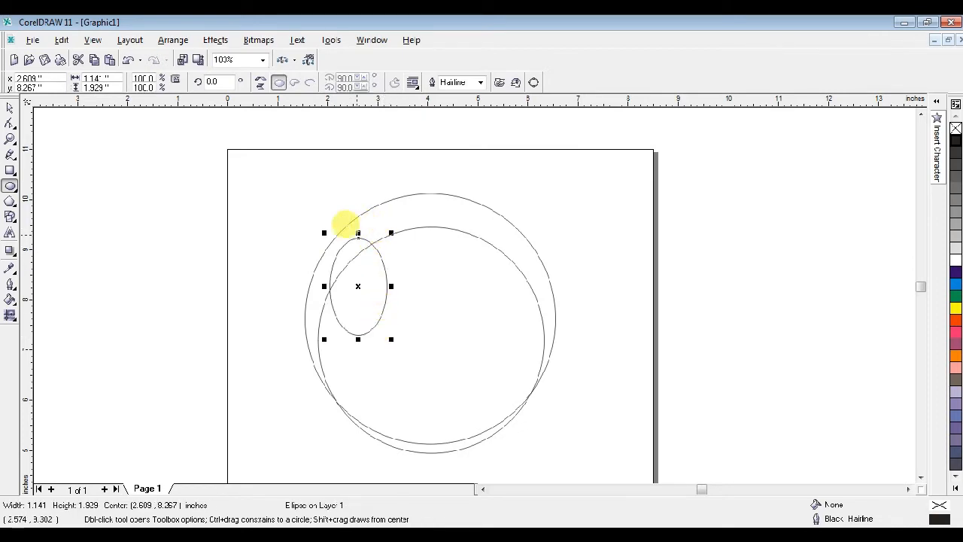
{"action": "left_click", "coordinate": [358, 286]}
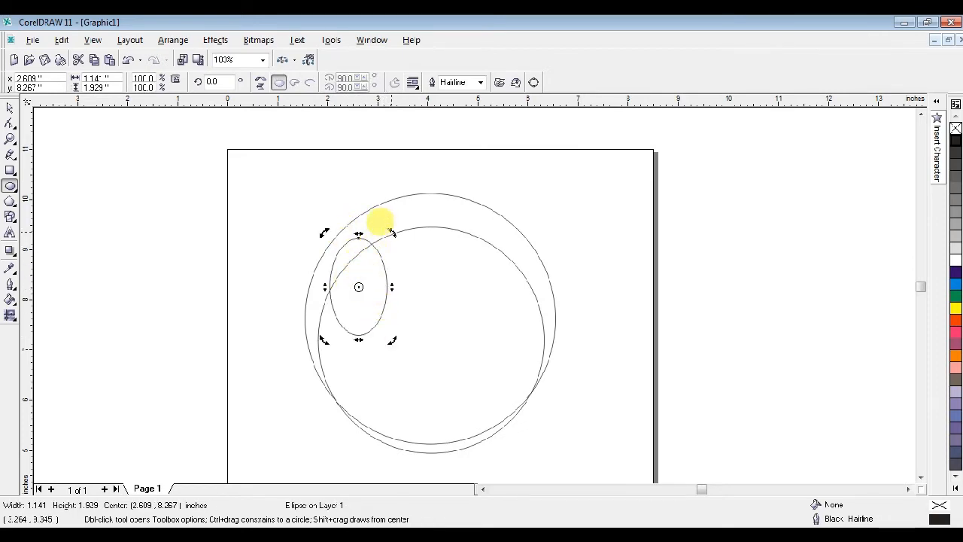
{"action": "left_click_drag", "start_coordinate": [381, 220], "coordinate": [370, 207]}
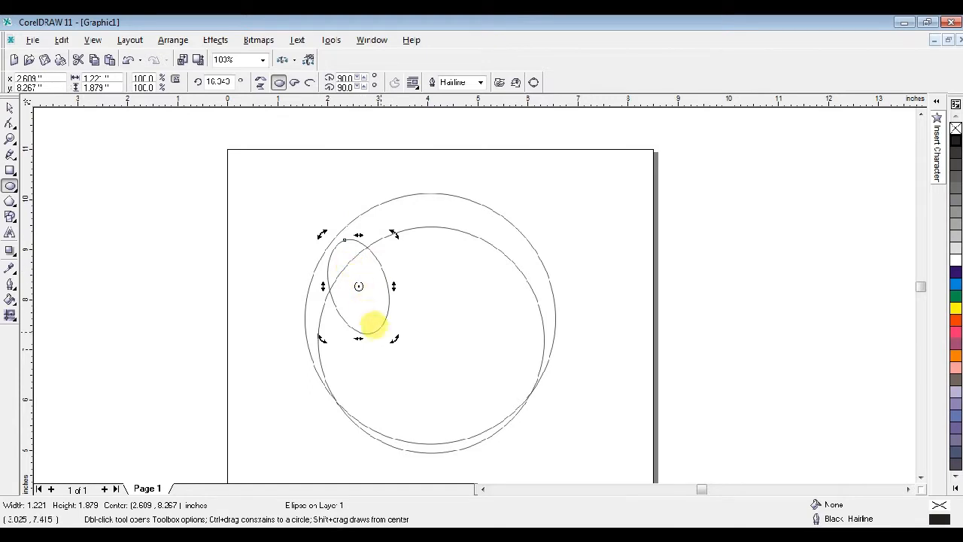
{"action": "left_click", "coordinate": [348, 277]}
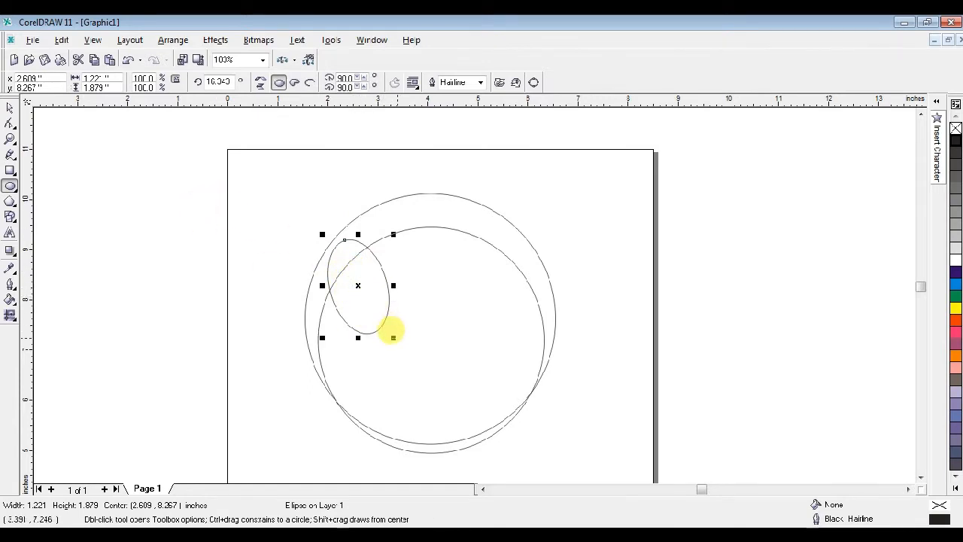
{"action": "mouse_move", "coordinate": [392, 338]}
{"action": "left_mouse_down"}
{"action": "mouse_move", "coordinate": [384, 328]}
{"action": "mouse_move", "coordinate": [400, 348]}
{"action": "left_mouse_up"}
Copy the tilted ellipse to the inner circle's upper-right edge, rotate the copy to about 354 degrees and raise it slightly
{"action": "left_click_drag", "start_coordinate": [362, 286], "coordinate": [472, 275]}
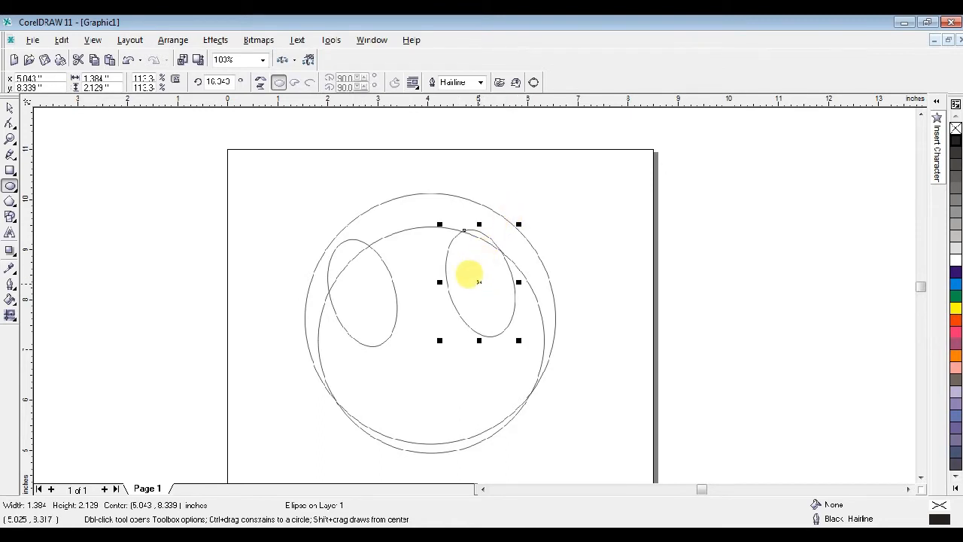
{"action": "left_click", "coordinate": [468, 273]}
{"action": "left_click_drag", "start_coordinate": [517, 222], "coordinate": [537, 221]}
{"action": "left_click", "coordinate": [479, 280]}
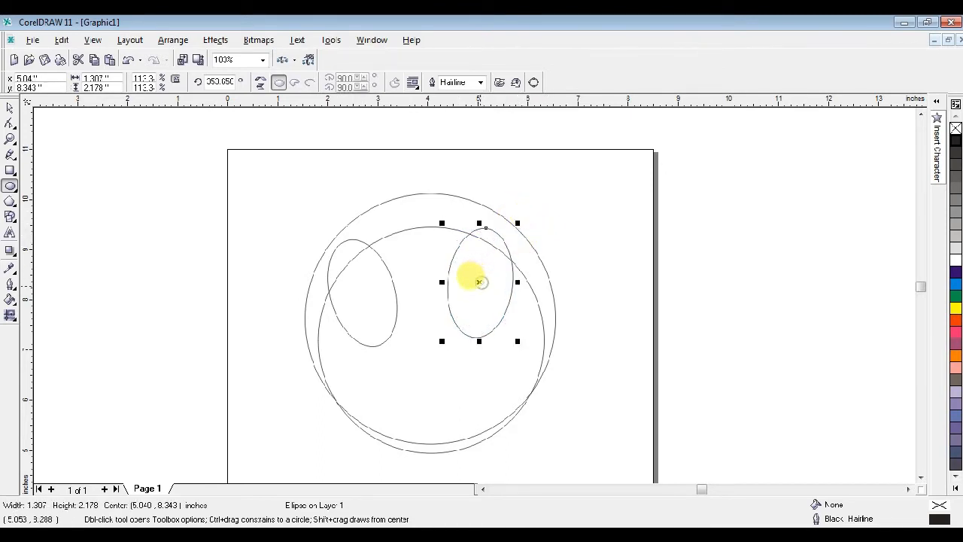
{"action": "left_click_drag", "start_coordinate": [479, 283], "coordinate": [478, 277]}
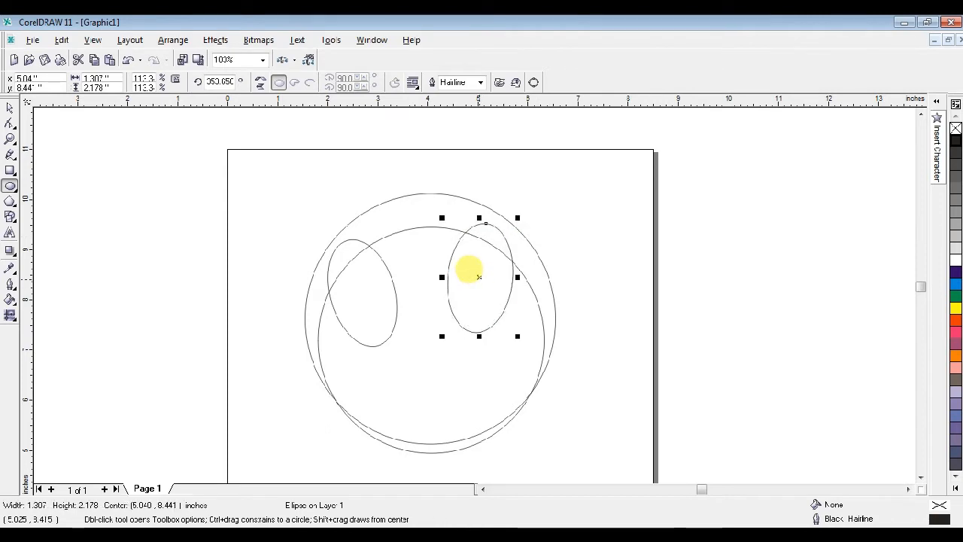
Select both ellipses with the inner circle and apply Simplify to cut the ellipses out of the circle
{"action": "left_click", "coordinate": [10, 109]}
{"action": "left_click", "coordinate": [339, 241], "text": "shift"}
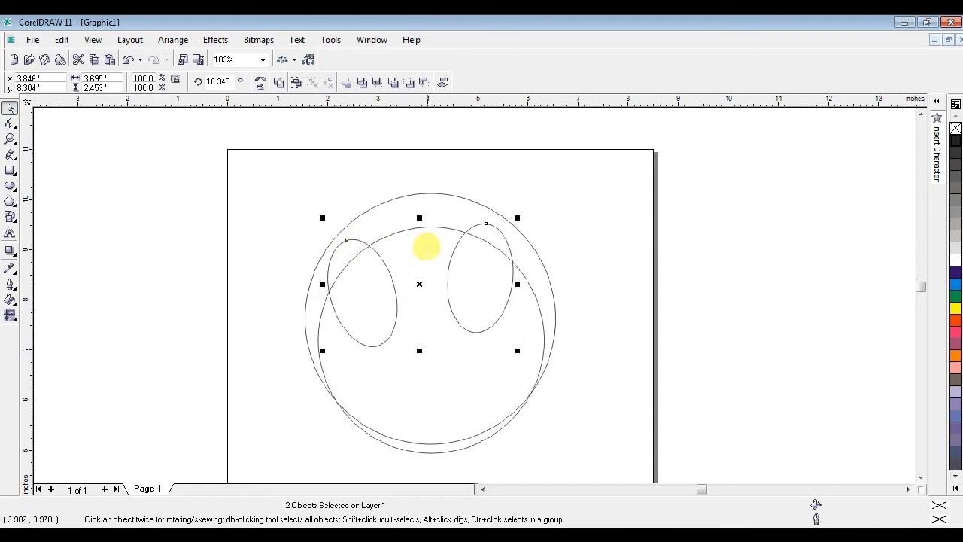
{"action": "left_click", "coordinate": [404, 223], "text": "shift"}
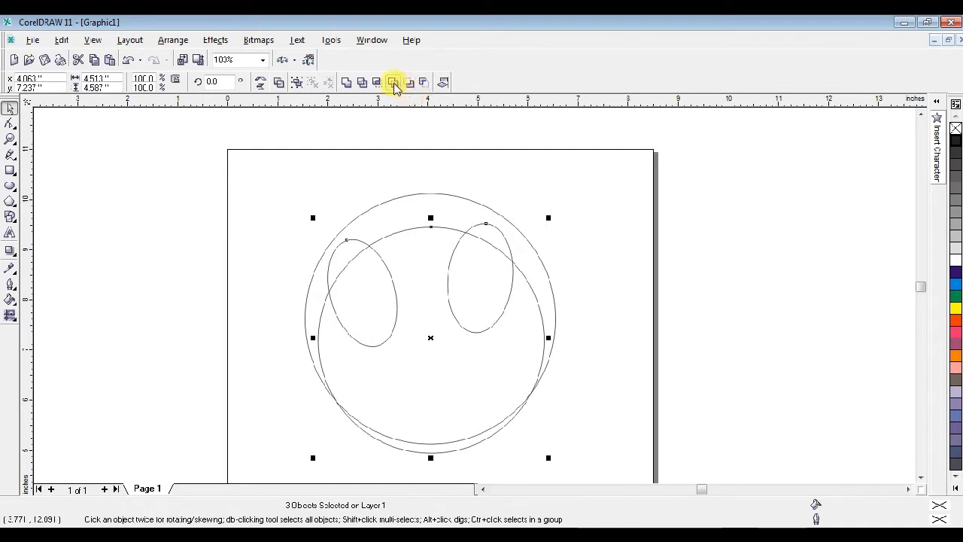
{"action": "left_click", "coordinate": [395, 84]}
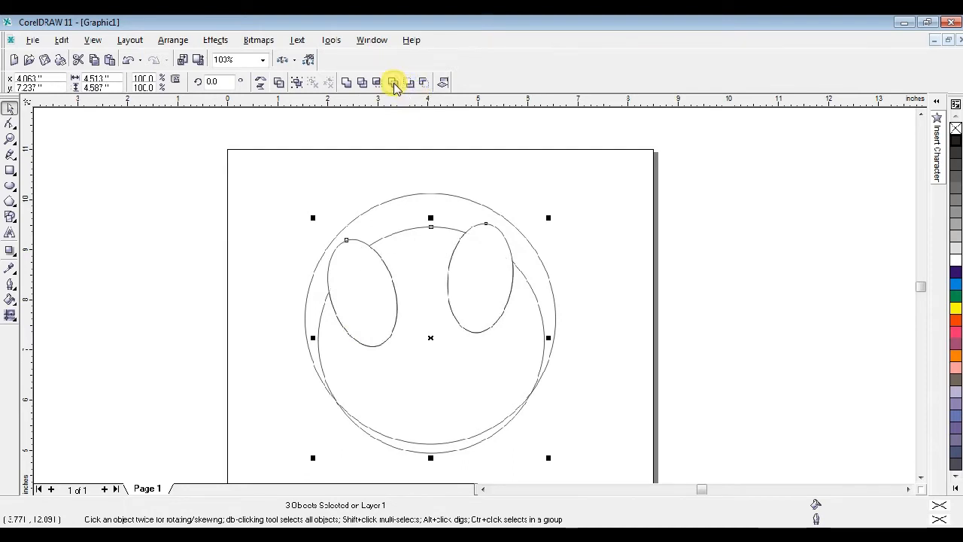
Delete both ellipses, leaving the notched inner circle inside the outer circle
{"action": "left_click", "coordinate": [616, 204]}
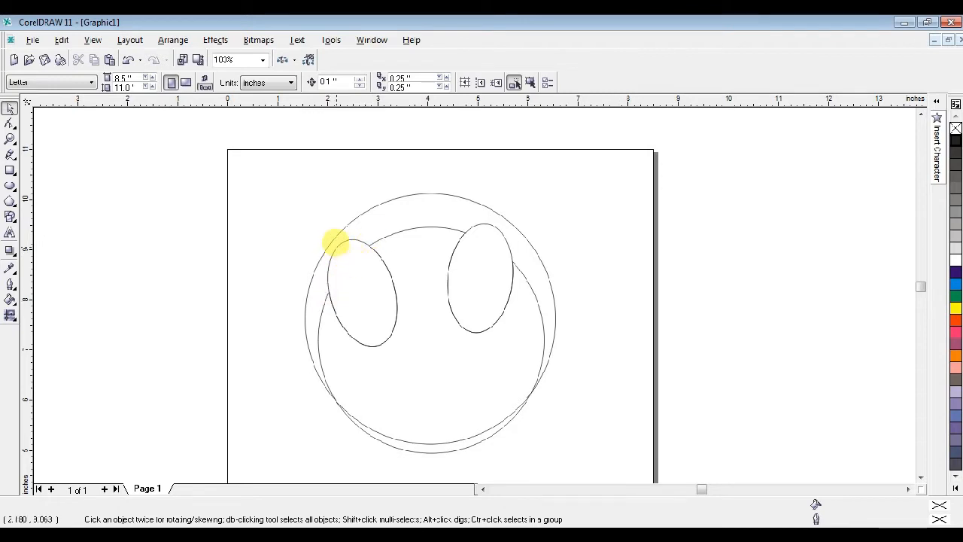
{"action": "left_click", "coordinate": [335, 242]}
{"action": "key", "text": "Escape"}
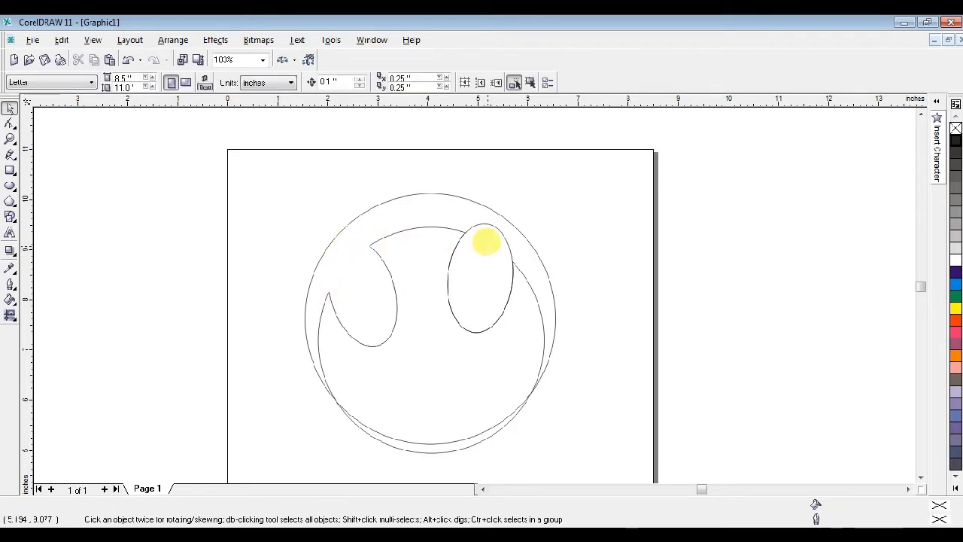
{"action": "key", "text": "Delete"}
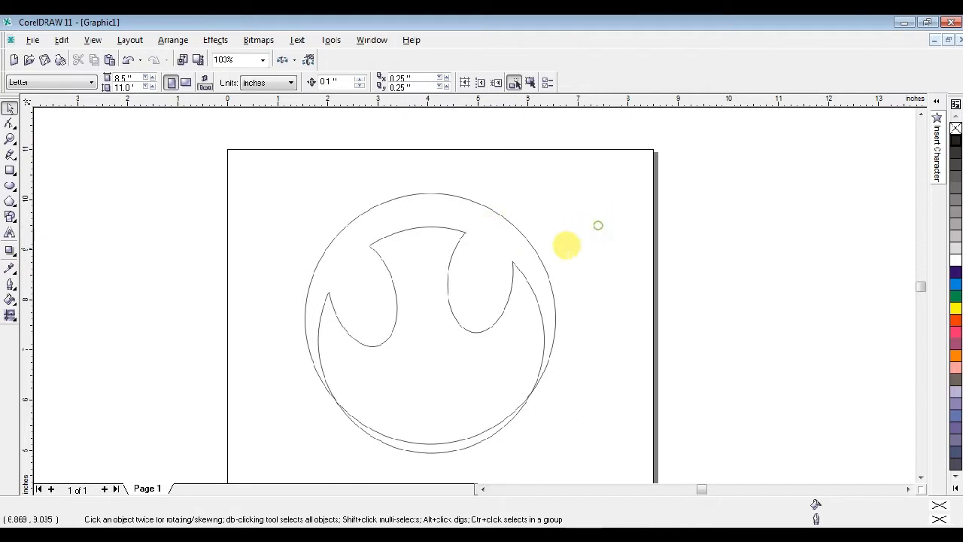
Delete the surplus nodes of the notched inner shape, keeping six: the three tips, both notch bottoms and the base
{"action": "left_click", "coordinate": [453, 246]}
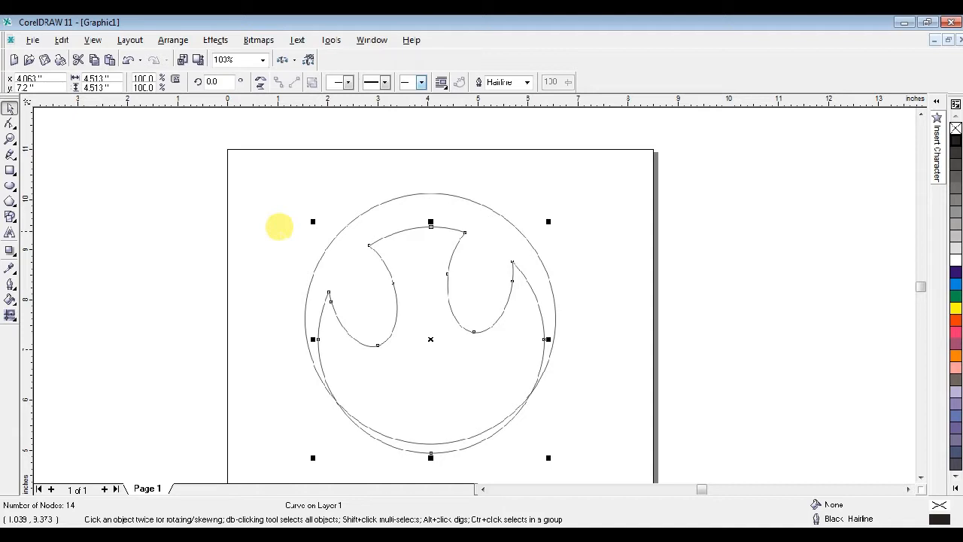
{"action": "left_click", "coordinate": [9, 138]}
{"action": "mouse_move", "coordinate": [271, 186]}
{"action": "left_mouse_down"}
{"action": "mouse_move", "coordinate": [502, 447]}
{"action": "mouse_move", "coordinate": [589, 471]}
{"action": "left_mouse_up"}
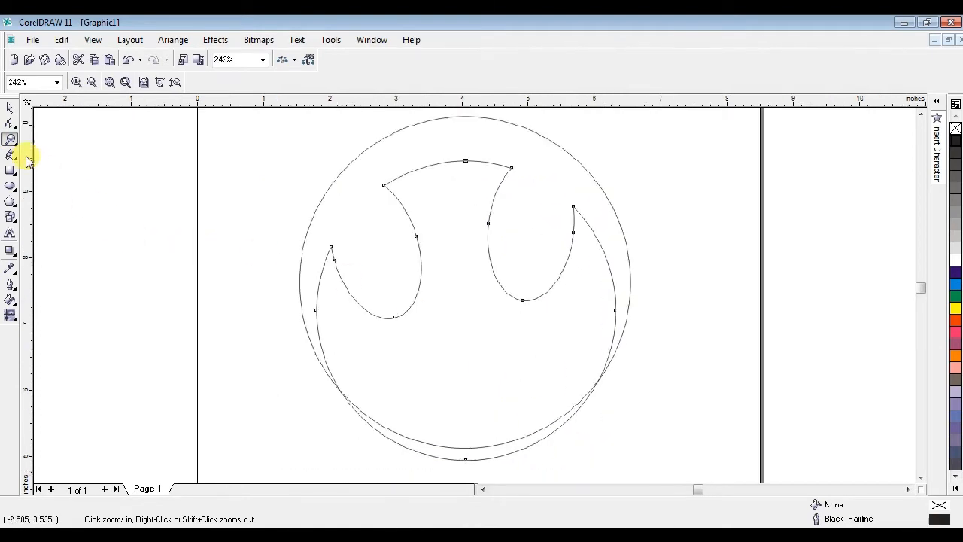
{"action": "left_click", "coordinate": [10, 123]}
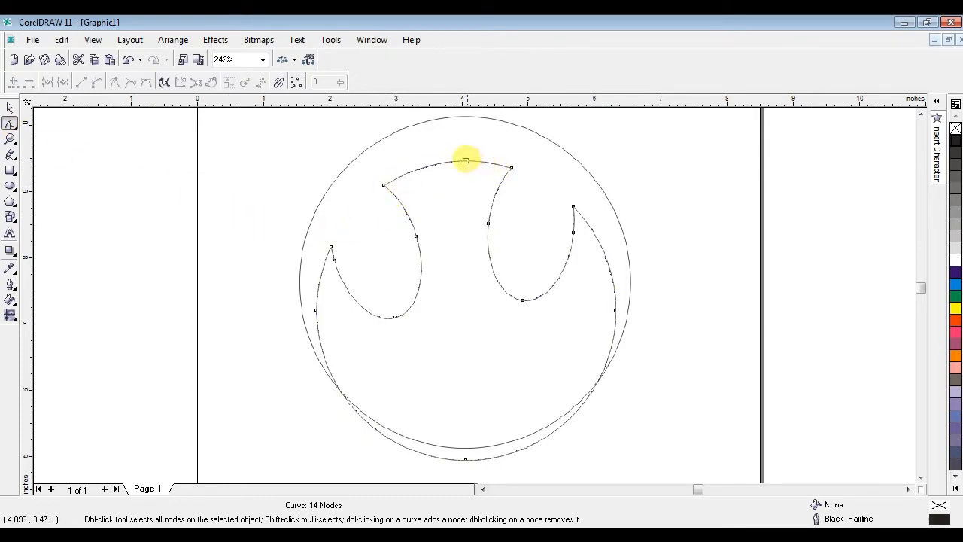
{"action": "double_click", "coordinate": [511, 167]}
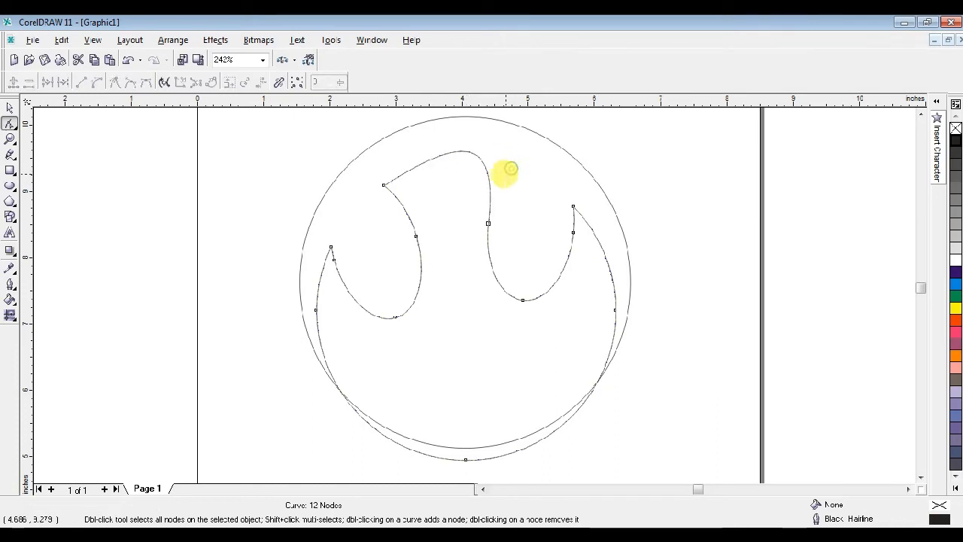
{"action": "double_click", "coordinate": [487, 223]}
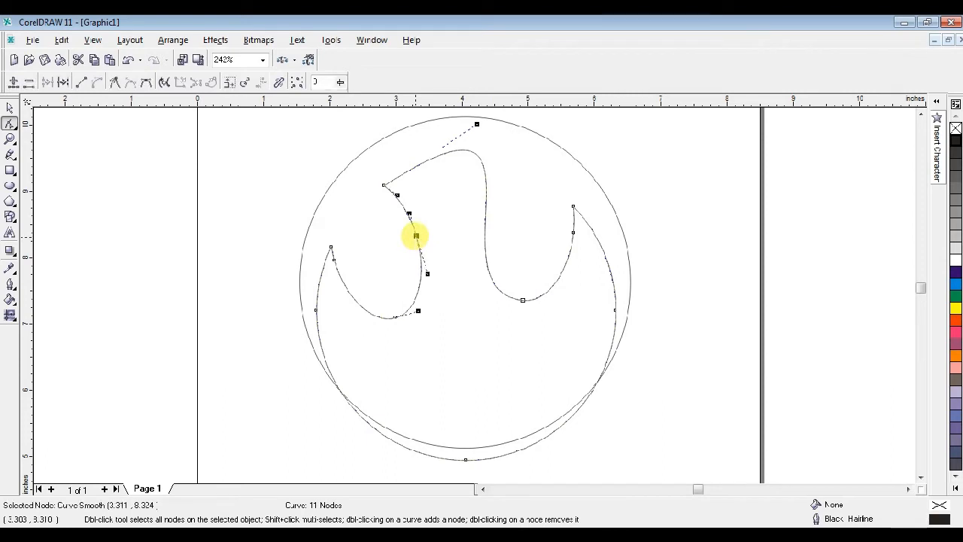
{"action": "double_click", "coordinate": [417, 235]}
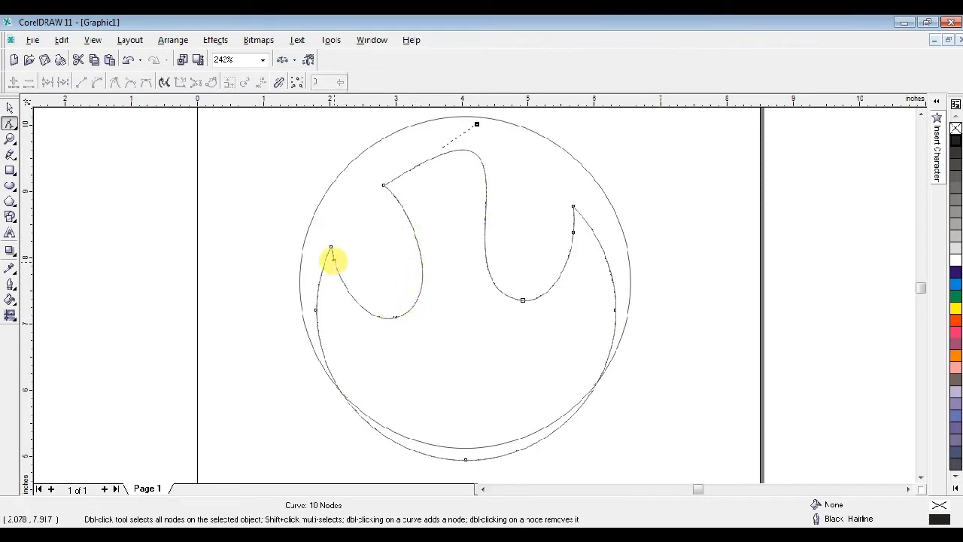
{"action": "double_click", "coordinate": [333, 259]}
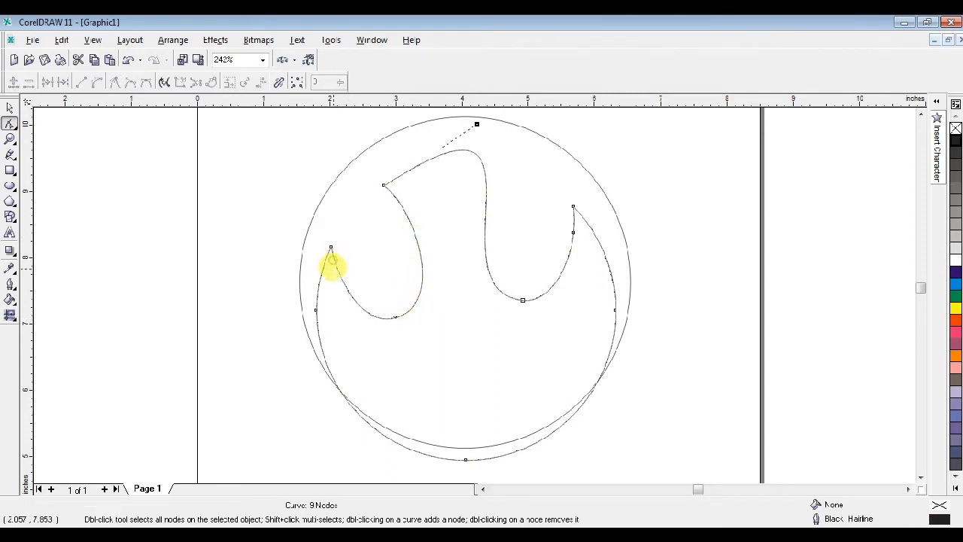
{"action": "double_click", "coordinate": [316, 309]}
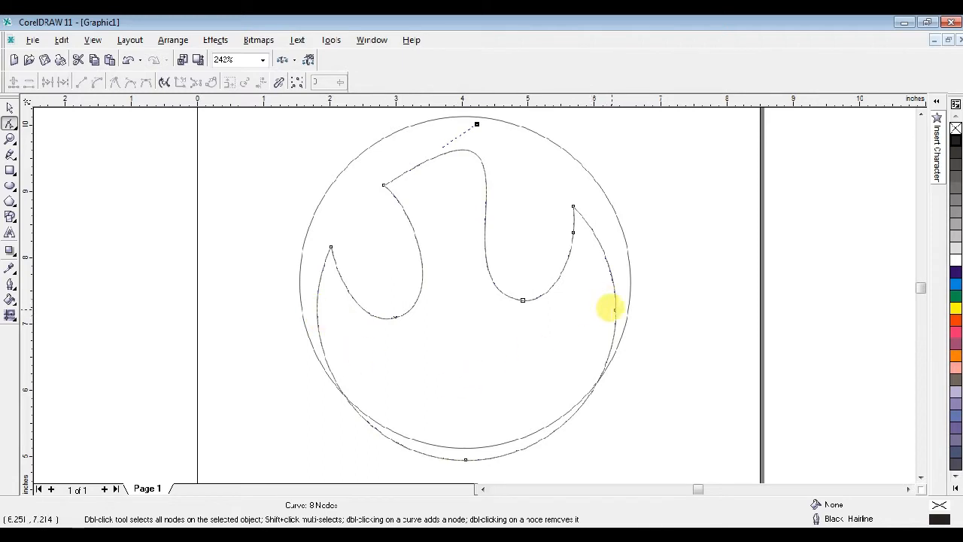
{"action": "double_click", "coordinate": [615, 309]}
{"action": "double_click", "coordinate": [574, 231]}
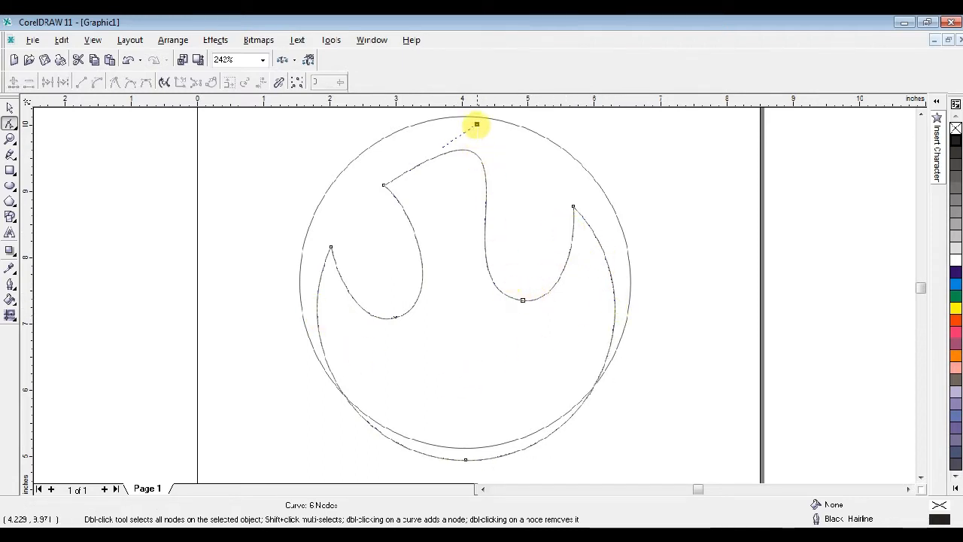
Pull the middle lobe up into a pointed flame tip at about 4.01, 9.67 inches and lower the right notch's bottom to about 5.16, 6.94
{"action": "left_click_drag", "start_coordinate": [477, 125], "coordinate": [481, 155]}
{"action": "left_click", "coordinate": [383, 184]}
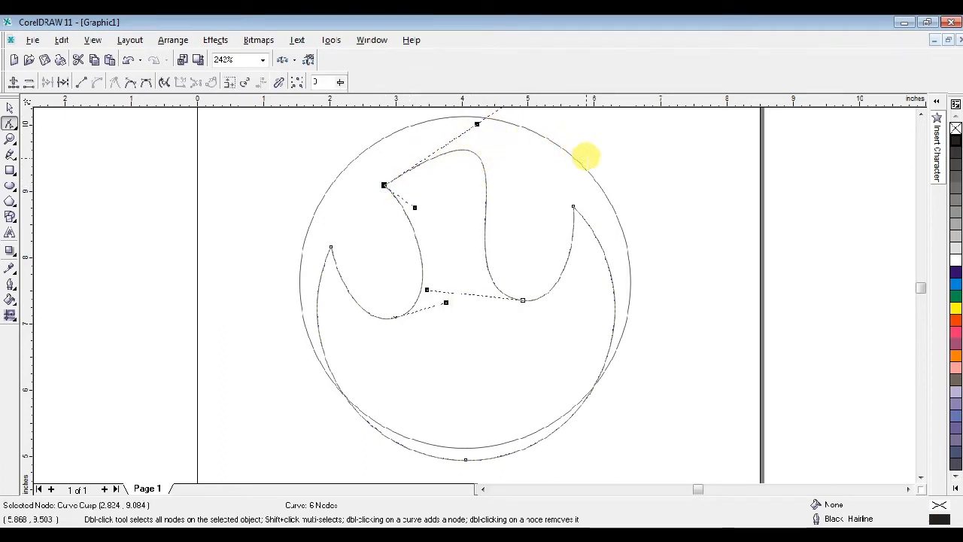
{"action": "left_click", "coordinate": [921, 115]}
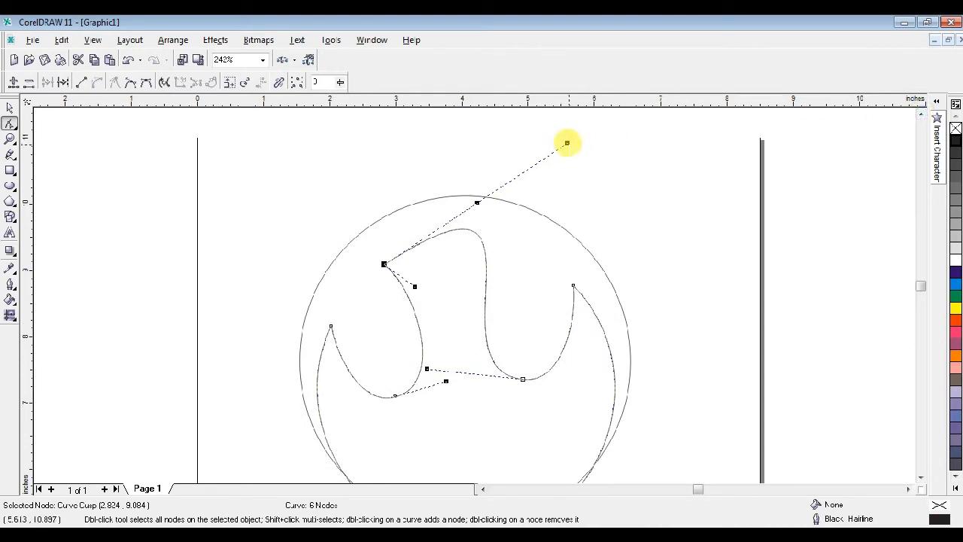
{"action": "left_click_drag", "start_coordinate": [567, 142], "coordinate": [492, 307]}
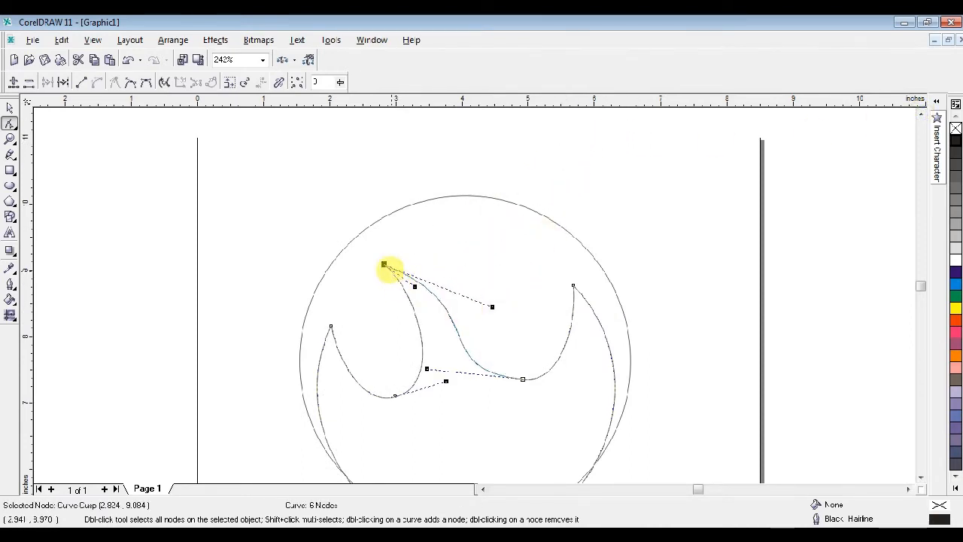
{"action": "left_click_drag", "start_coordinate": [383, 264], "coordinate": [503, 294]}
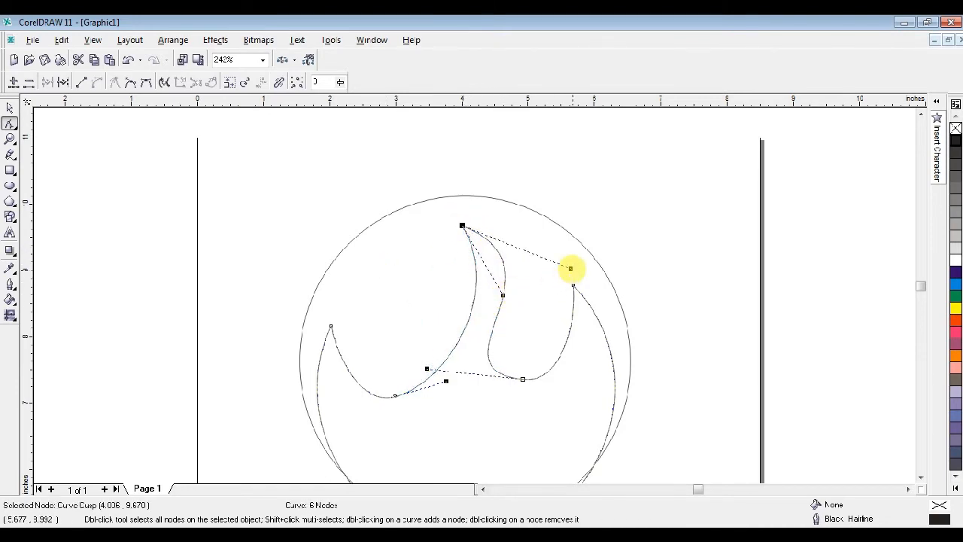
{"action": "left_click_drag", "start_coordinate": [570, 268], "coordinate": [567, 329]}
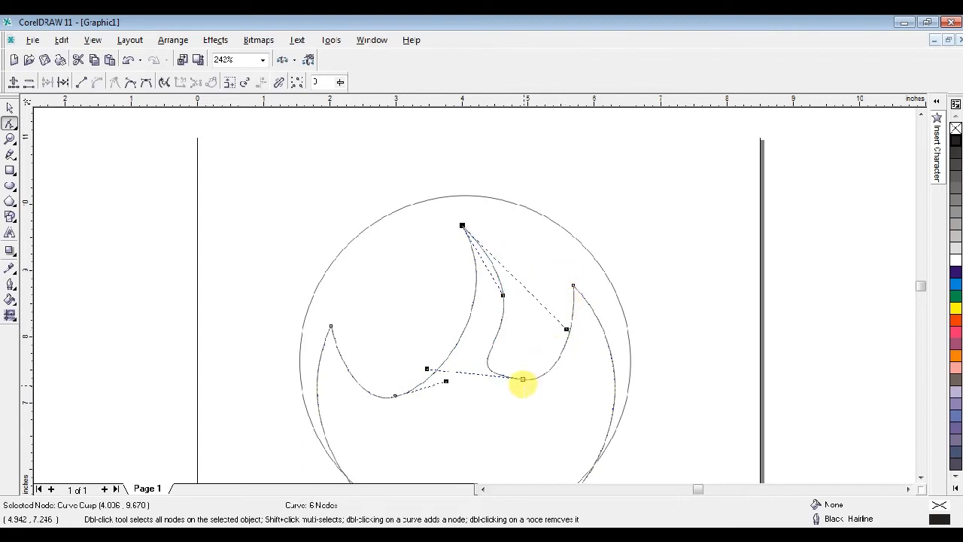
{"action": "left_click_drag", "start_coordinate": [523, 378], "coordinate": [539, 409]}
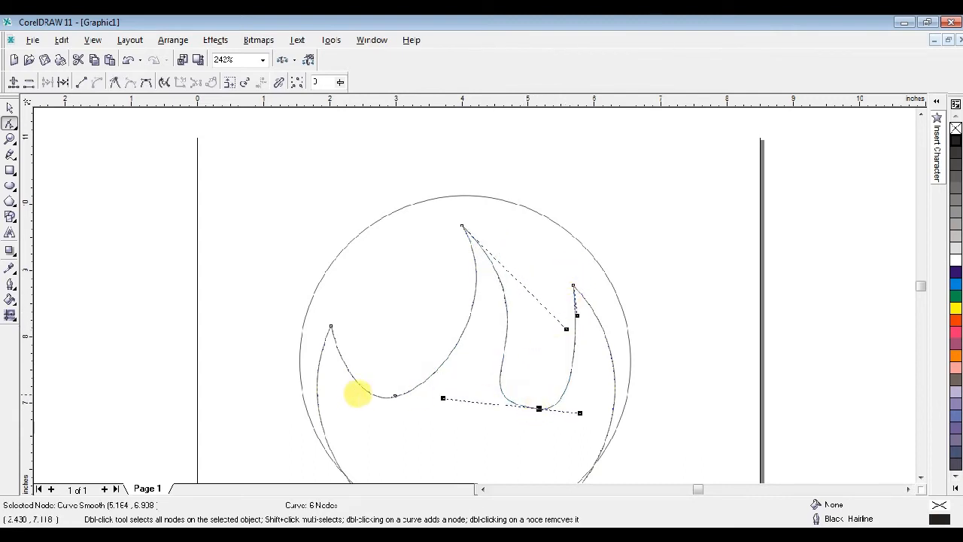
Shift the left tip up and inward, then make the left notch's bottom node symmetrical and lower it to about 2.98, 6.70 inches
{"action": "left_click", "coordinate": [330, 326]}
{"action": "left_click_drag", "start_coordinate": [329, 324], "coordinate": [345, 307]}
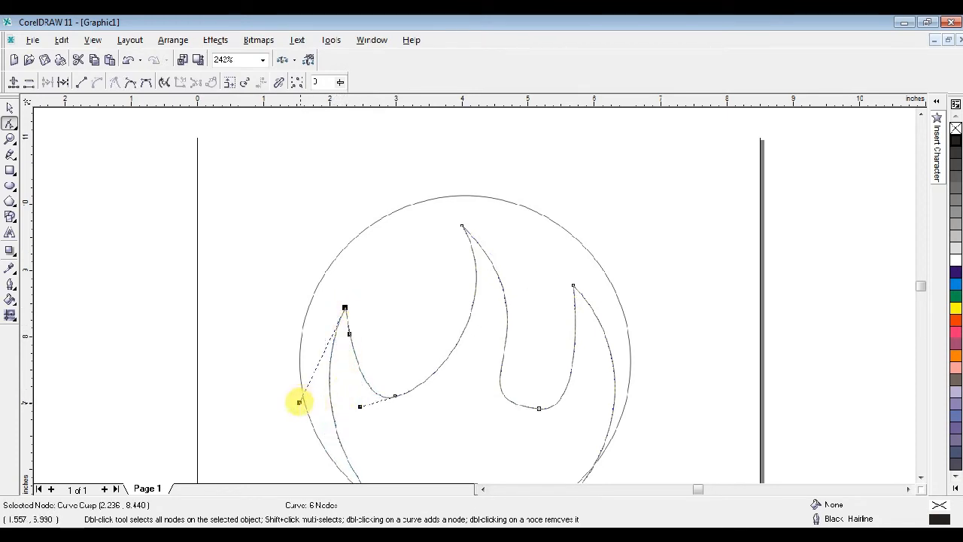
{"action": "left_click_drag", "start_coordinate": [299, 403], "coordinate": [288, 415]}
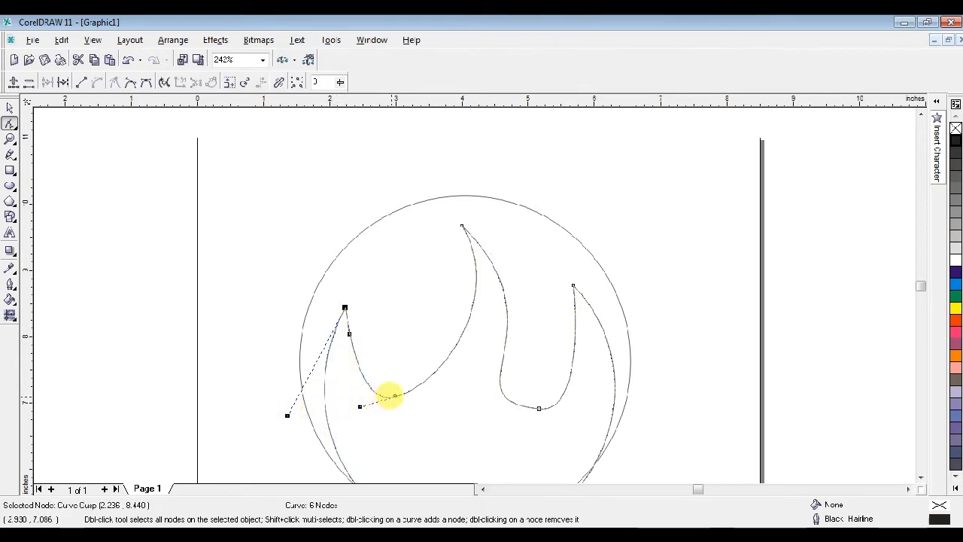
{"action": "left_click_drag", "start_coordinate": [395, 396], "coordinate": [397, 408]}
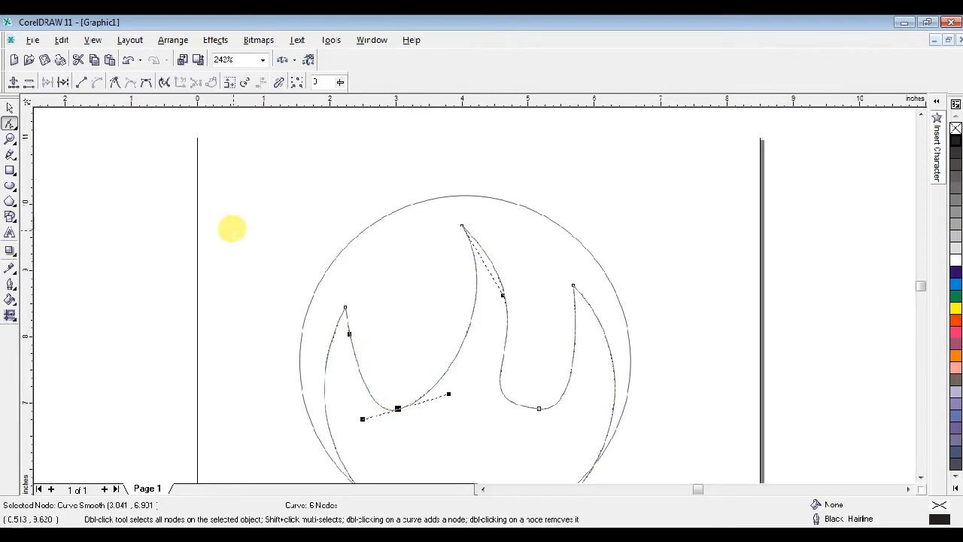
{"action": "left_click", "coordinate": [147, 84]}
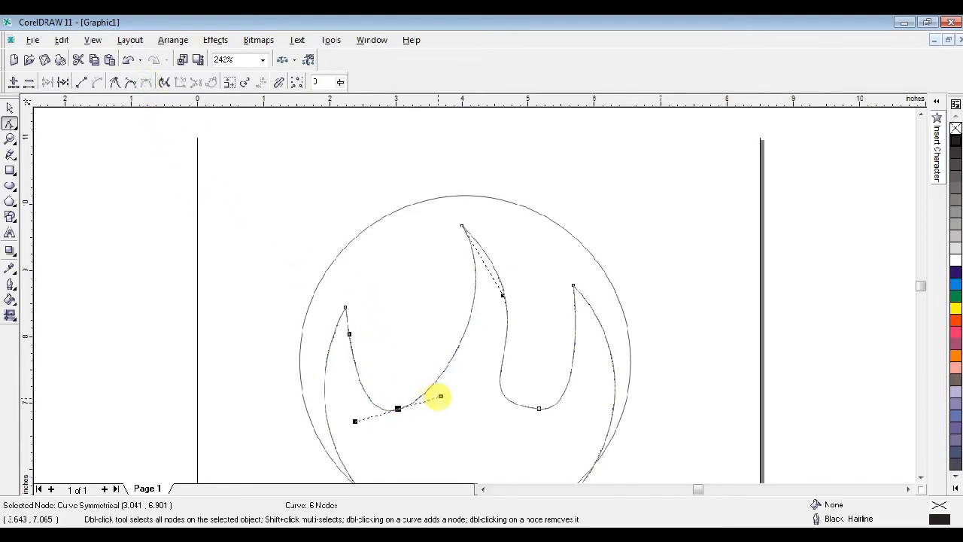
{"action": "left_click_drag", "start_coordinate": [441, 396], "coordinate": [394, 422]}
Move the left tip inward to about 2.67, 8.27 inches and bend its curves and the left notch into a flame shape
{"action": "left_click_drag", "start_coordinate": [343, 308], "coordinate": [364, 310]}
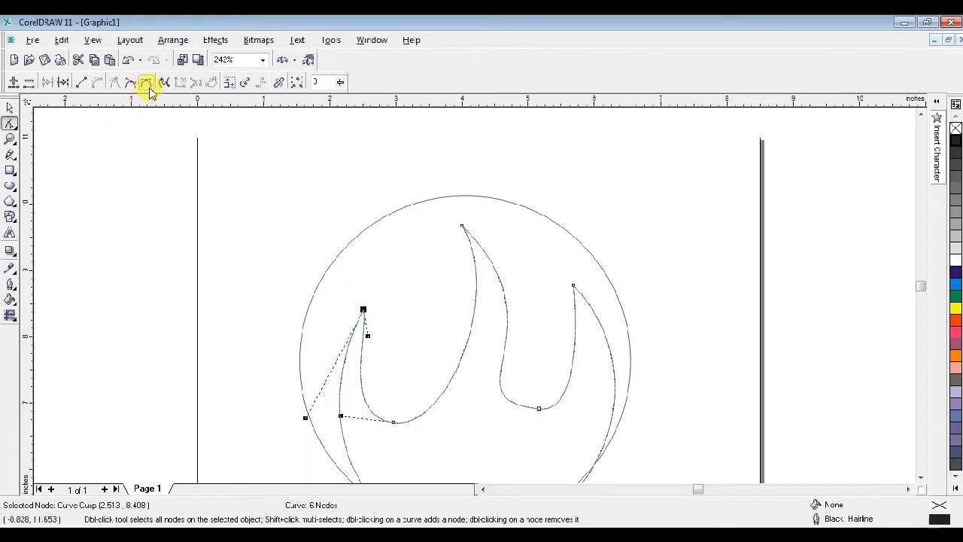
{"action": "left_click_drag", "start_coordinate": [305, 417], "coordinate": [284, 407]}
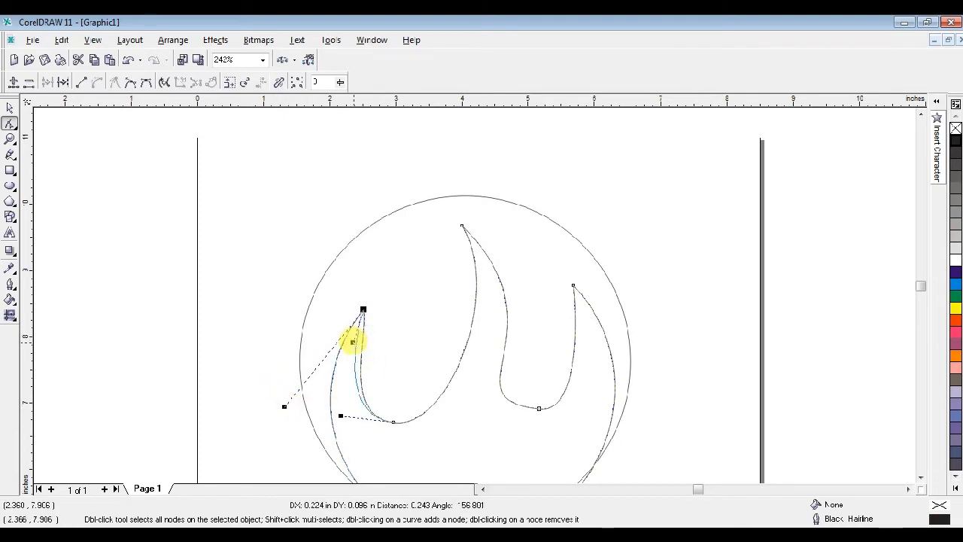
{"action": "left_click_drag", "start_coordinate": [352, 343], "coordinate": [348, 348]}
{"action": "left_click_drag", "start_coordinate": [363, 309], "coordinate": [374, 319]}
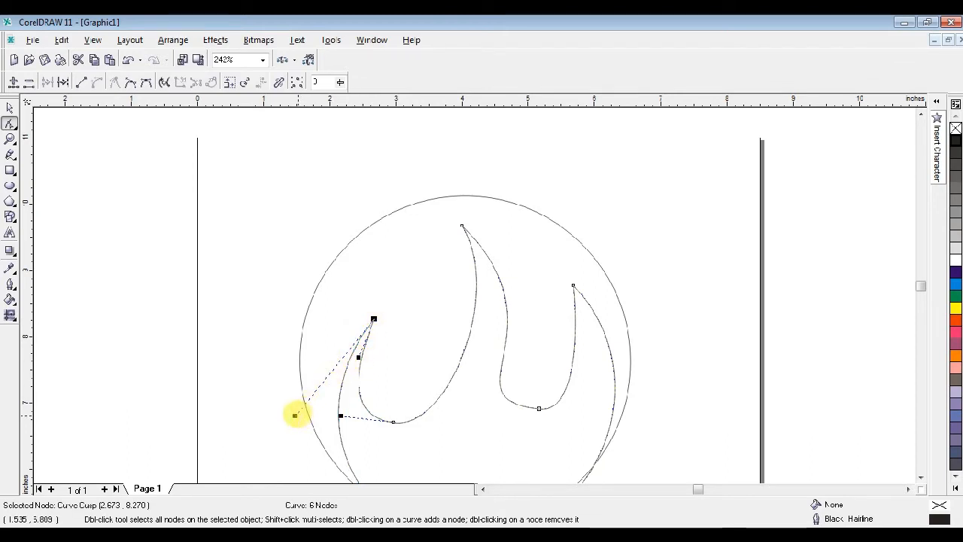
{"action": "left_click_drag", "start_coordinate": [295, 415], "coordinate": [272, 421]}
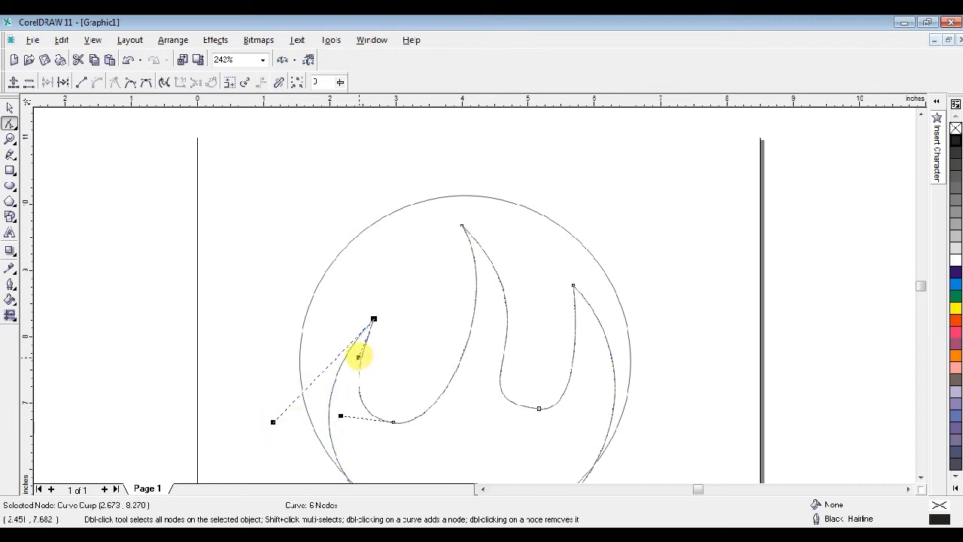
{"action": "mouse_move", "coordinate": [359, 357]}
{"action": "left_mouse_down"}
{"action": "mouse_move", "coordinate": [355, 380]}
{"action": "mouse_move", "coordinate": [355, 365]}
{"action": "left_mouse_up"}
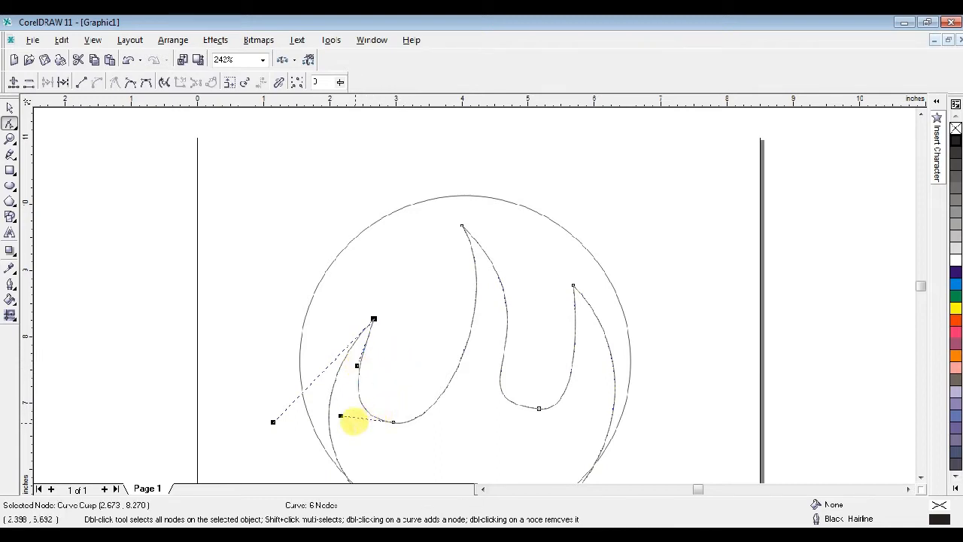
{"action": "left_click_drag", "start_coordinate": [340, 416], "coordinate": [344, 414]}
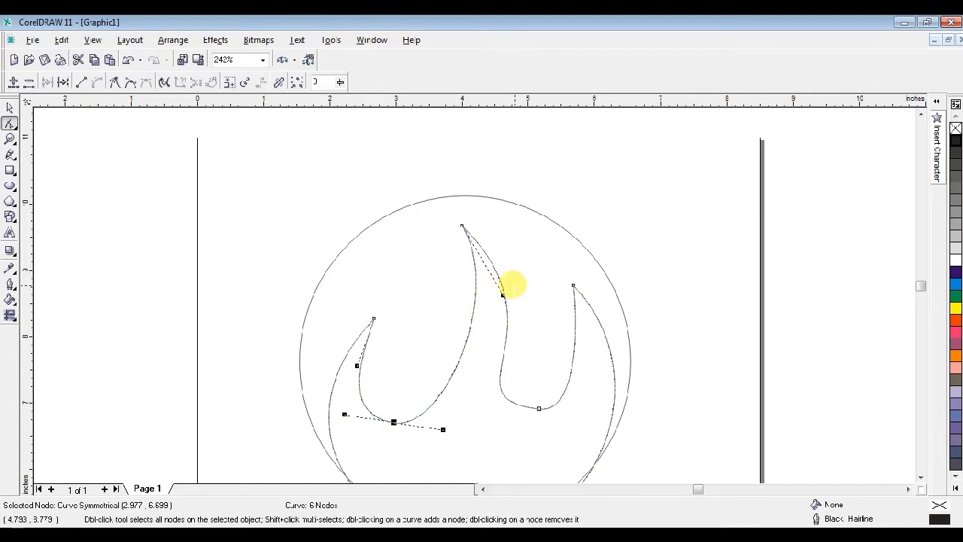
Make the right notch's bottom node symmetrical, shorten its curve handle and lengthen the middle tip's handle to smooth the middle flame
{"action": "left_click", "coordinate": [539, 409]}
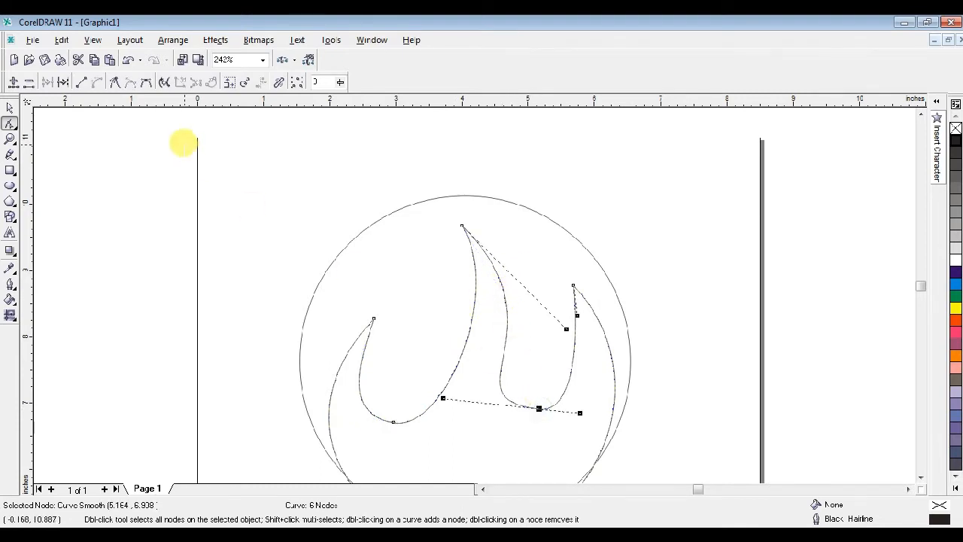
{"action": "left_click", "coordinate": [146, 82]}
{"action": "left_click_drag", "start_coordinate": [470, 401], "coordinate": [479, 404]}
{"action": "left_click", "coordinate": [463, 225]}
{"action": "left_click_drag", "start_coordinate": [503, 296], "coordinate": [511, 351]}
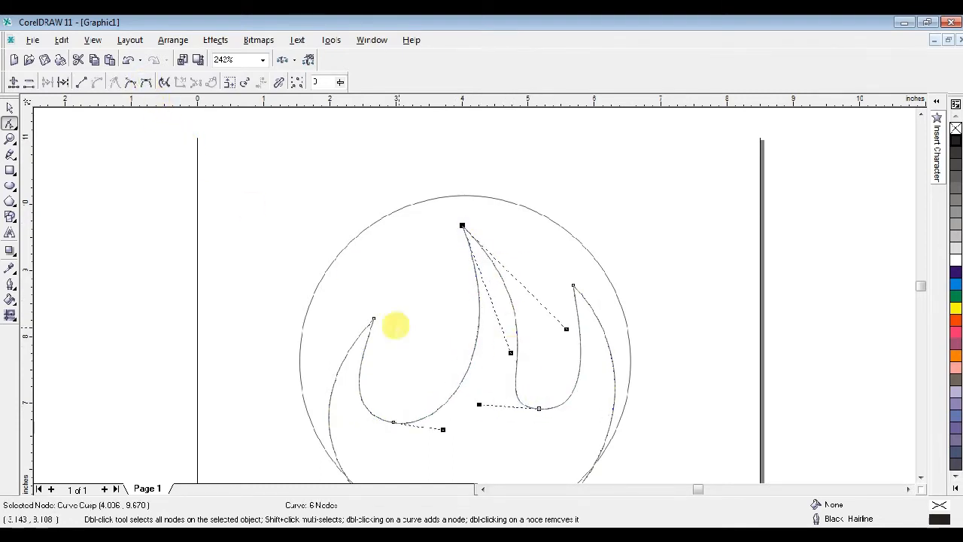
Raise the left flame's tip slightly toward the middle and adjust the curves on both sides of it
{"action": "left_click_drag", "start_coordinate": [374, 318], "coordinate": [388, 294]}
{"action": "left_click_drag", "start_coordinate": [285, 398], "coordinate": [270, 405]}
{"action": "left_click_drag", "start_coordinate": [371, 339], "coordinate": [364, 346]}
Move the right flame's tip inward to about 5.40, 9.00 inches, bow its outer edge outward and adjust the right notch's bottom
{"action": "left_click", "coordinate": [573, 285]}
{"action": "left_click_drag", "start_coordinate": [582, 337], "coordinate": [599, 341]}
{"action": "left_click_drag", "start_coordinate": [574, 285], "coordinate": [554, 269]}
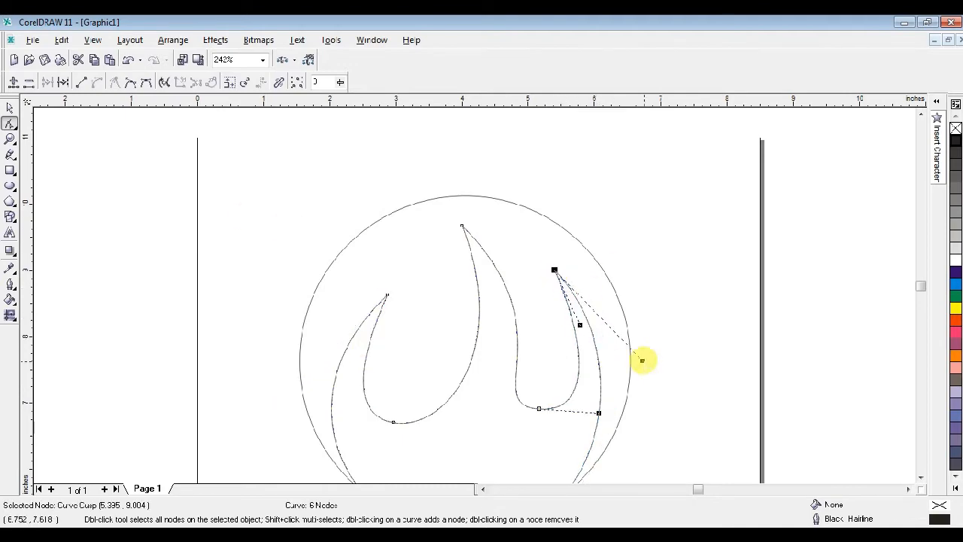
{"action": "left_click_drag", "start_coordinate": [643, 361], "coordinate": [674, 380]}
{"action": "left_click_drag", "start_coordinate": [539, 409], "coordinate": [543, 412]}
{"action": "left_click_drag", "start_coordinate": [482, 407], "coordinate": [476, 405]}
Fine-tune the curve handles of the middle and right flame tips and lower the right notch's bottom slightly
{"action": "left_click", "coordinate": [9, 139]}
{"action": "right_click", "coordinate": [291, 195]}
{"action": "left_click_drag", "start_coordinate": [290, 195], "coordinate": [613, 479]}
{"action": "left_click", "coordinate": [10, 123]}
{"action": "left_click", "coordinate": [443, 156]}
{"action": "left_click_drag", "start_coordinate": [485, 266], "coordinate": [493, 265]}
{"action": "left_click_drag", "start_coordinate": [535, 246], "coordinate": [546, 239]}
{"action": "left_click_drag", "start_coordinate": [527, 197], "coordinate": [524, 197]}
{"action": "left_click_drag", "start_coordinate": [624, 294], "coordinate": [630, 289]}
{"action": "left_click_drag", "start_coordinate": [549, 245], "coordinate": [546, 243]}
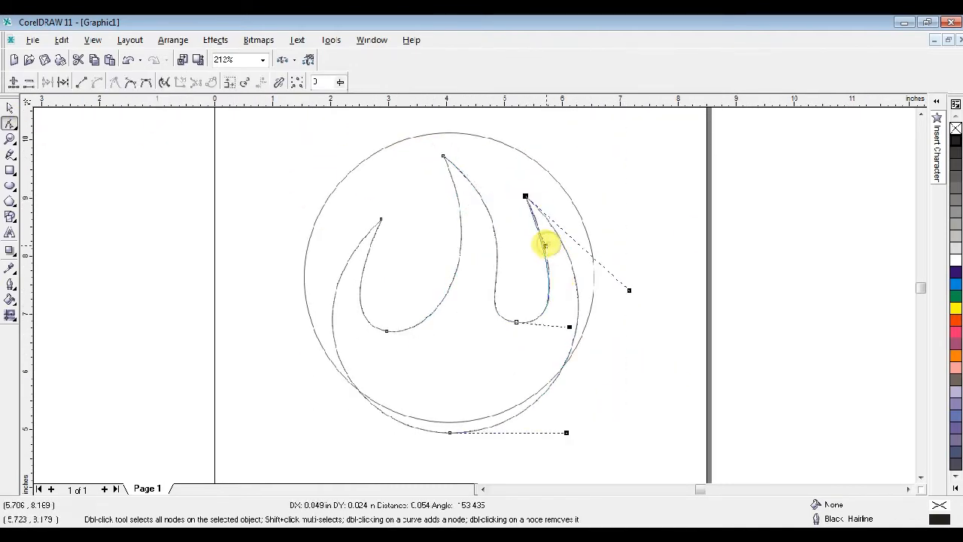
{"action": "left_click_drag", "start_coordinate": [516, 322], "coordinate": [516, 325]}
Reselect the flame shape, refine the curves running down both sides of the middle tip into the notches, and deselect it
{"action": "key", "text": "space"}
{"action": "left_click", "coordinate": [661, 158]}
{"action": "left_click", "coordinate": [449, 165]}
{"action": "left_click", "coordinate": [9, 123]}
{"action": "left_click", "coordinate": [444, 156]}
{"action": "left_click_drag", "start_coordinate": [492, 265], "coordinate": [505, 243]}
{"action": "left_click_drag", "start_coordinate": [547, 238], "coordinate": [502, 239]}
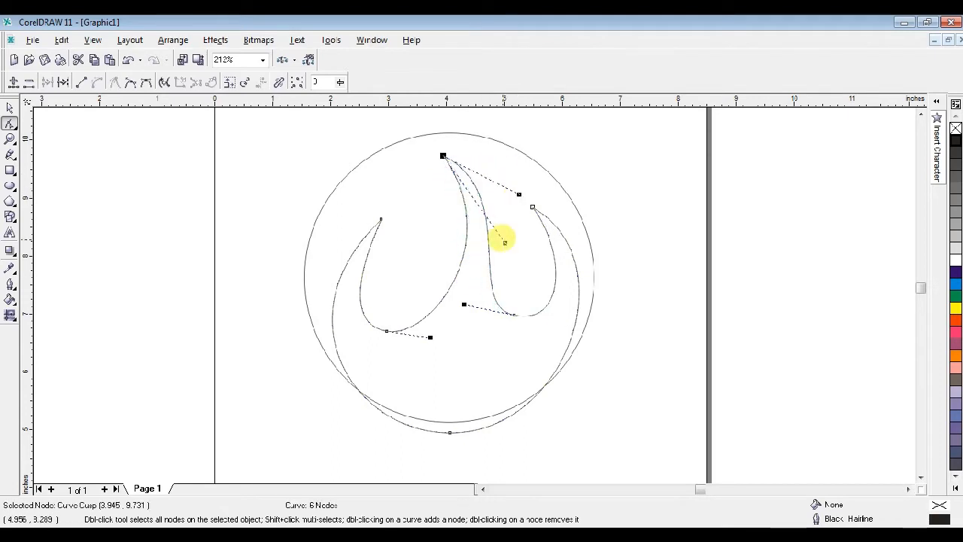
{"action": "key", "text": "space"}
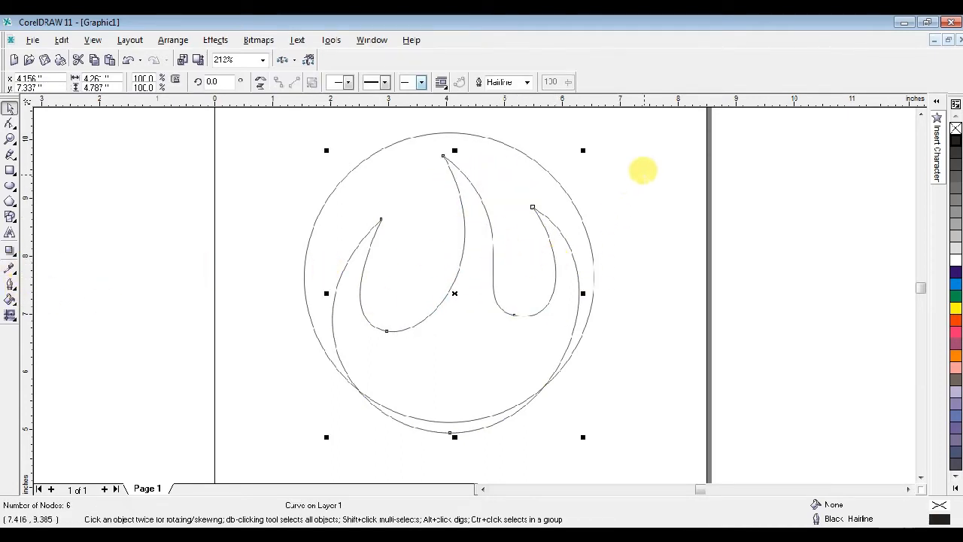
{"action": "left_click", "coordinate": [644, 175]}
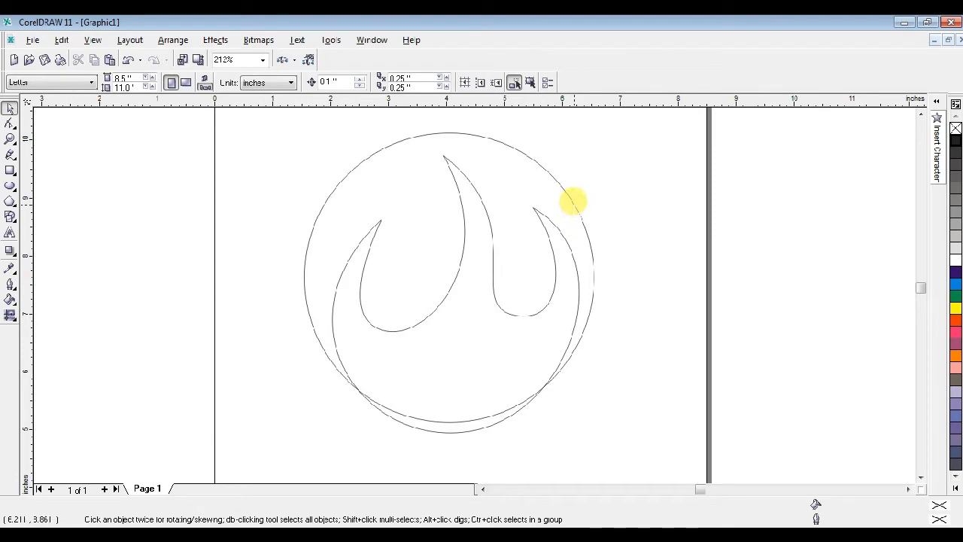
Intersect the outer circle with the flame shape and delete the original flame curve that overhangs the circle's lower edge
{"action": "left_click", "coordinate": [572, 201]}
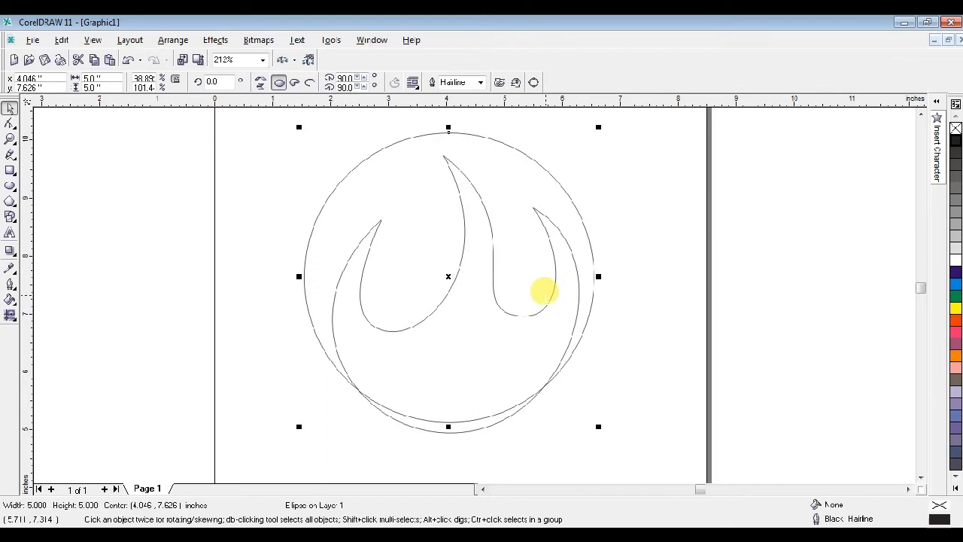
{"action": "left_click", "coordinate": [658, 239]}
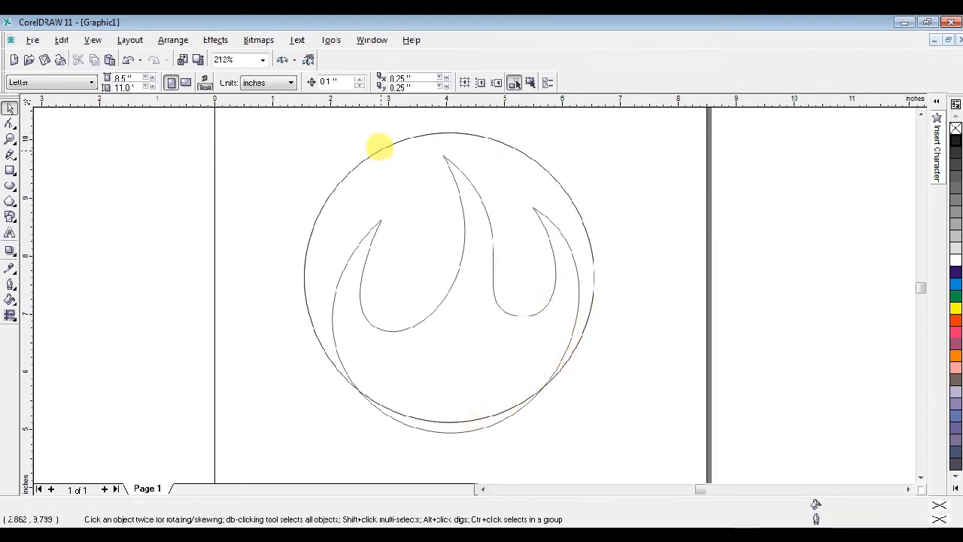
{"action": "left_click", "coordinate": [380, 146]}
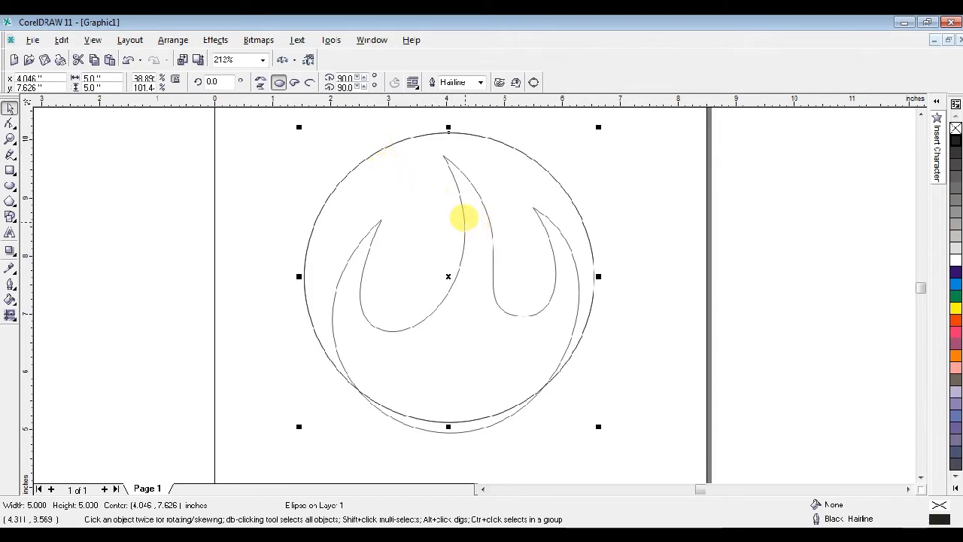
{"action": "left_click", "coordinate": [465, 218], "text": "shift"}
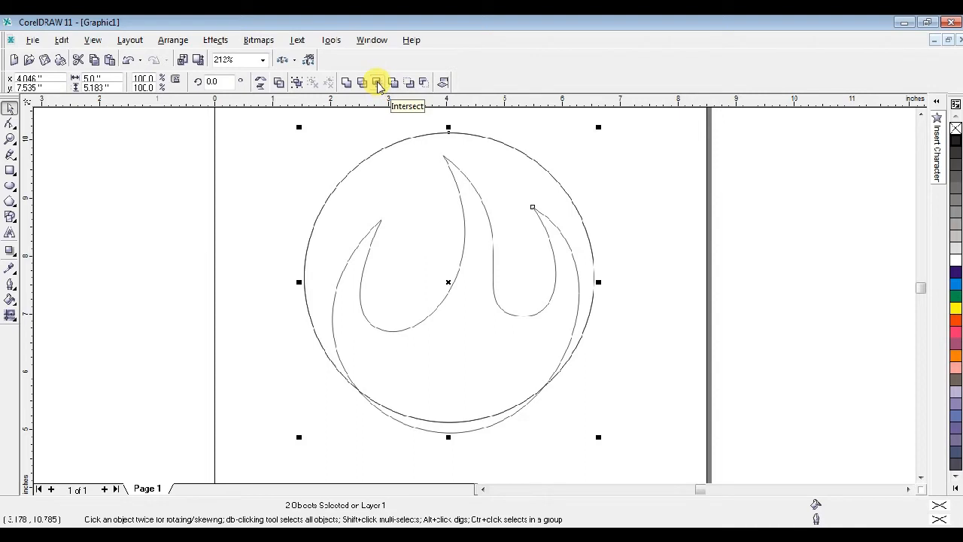
{"action": "left_click", "coordinate": [378, 83]}
{"action": "left_click", "coordinate": [667, 263]}
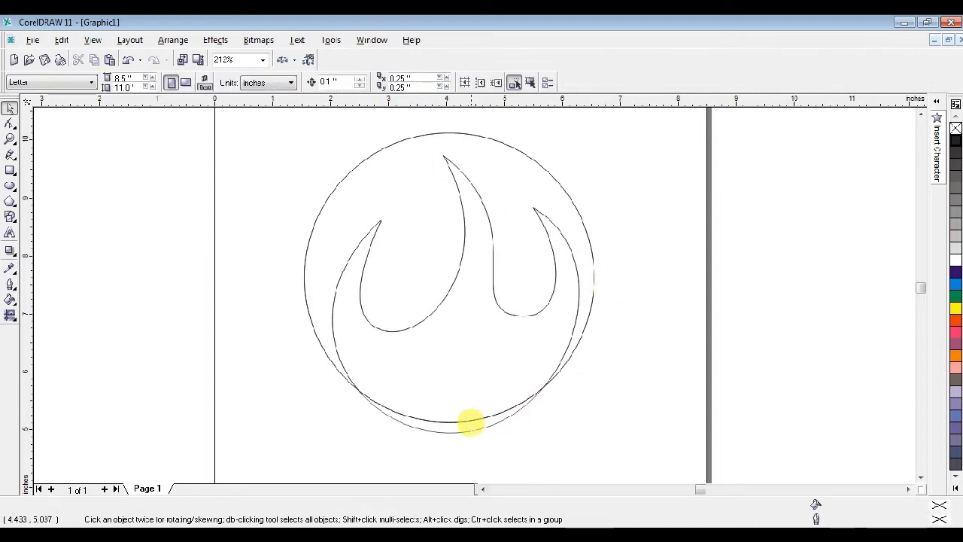
{"action": "left_click", "coordinate": [469, 427]}
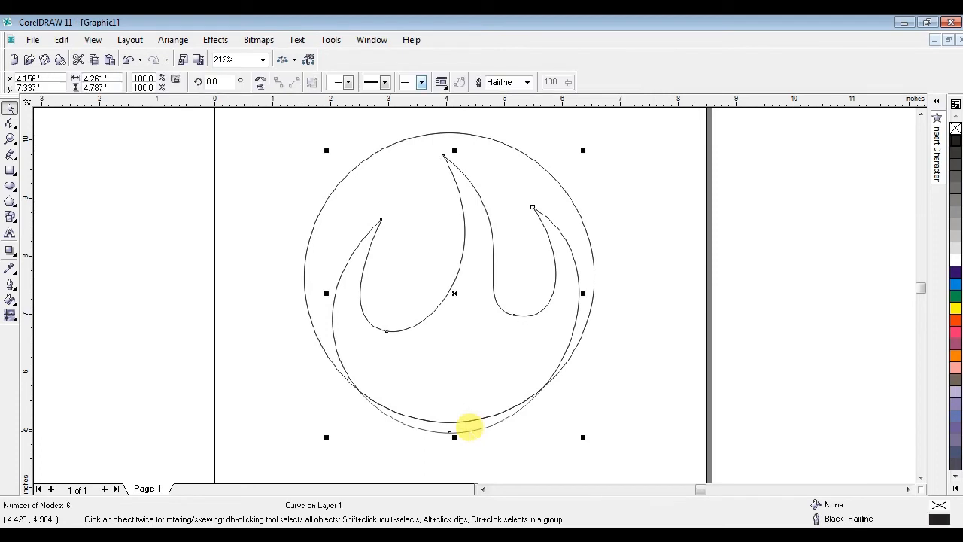
{"action": "key", "text": "Delete"}
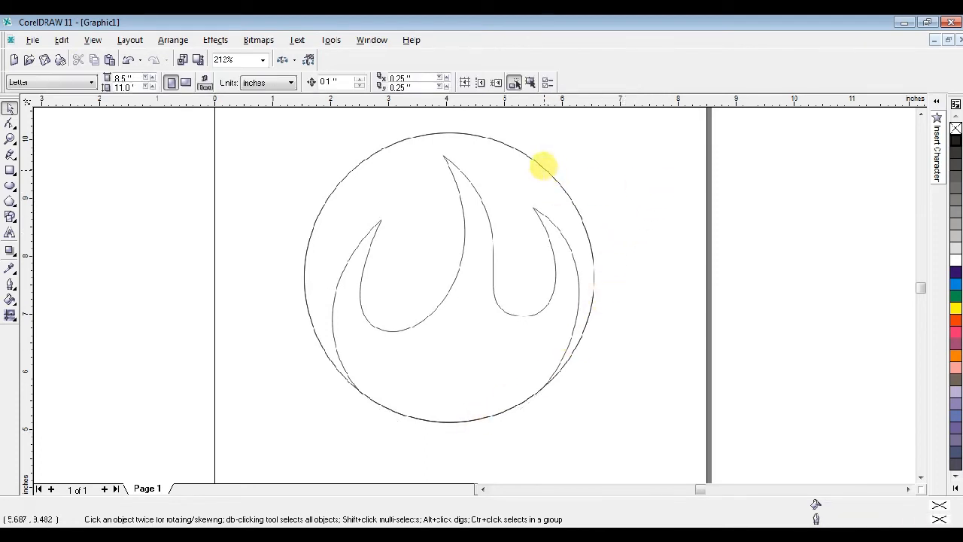
Apply a linear two-color fountain fill to the outer circle, from orange-red to yellow, with angle 95.5 and mid-point 45
{"action": "left_click", "coordinate": [544, 167]}
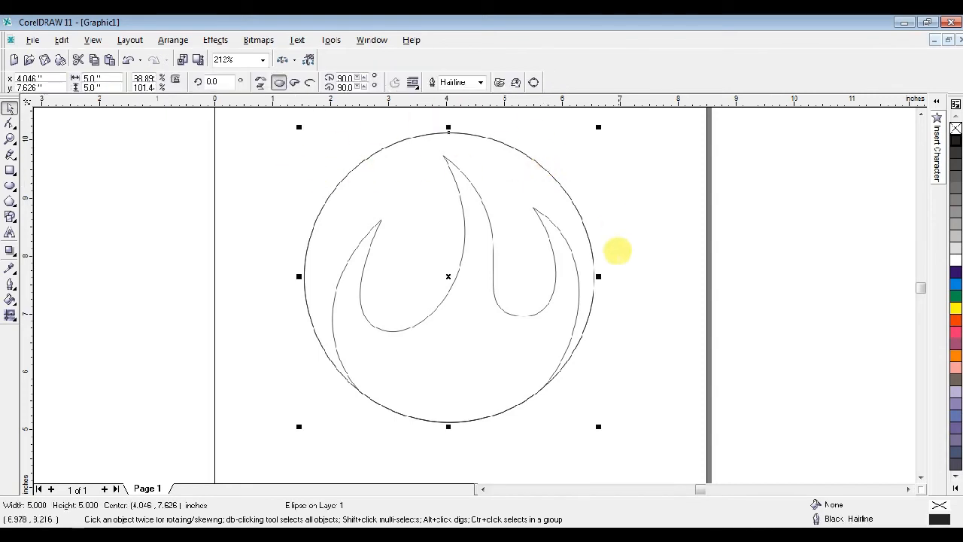
{"action": "left_click", "coordinate": [10, 299]}
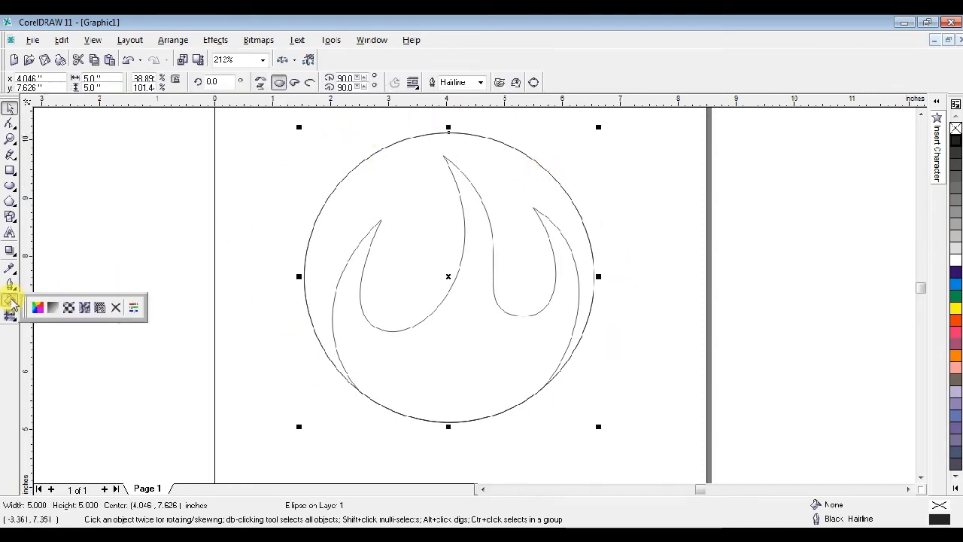
{"action": "left_click", "coordinate": [51, 309]}
{"action": "left_click", "coordinate": [404, 285]}
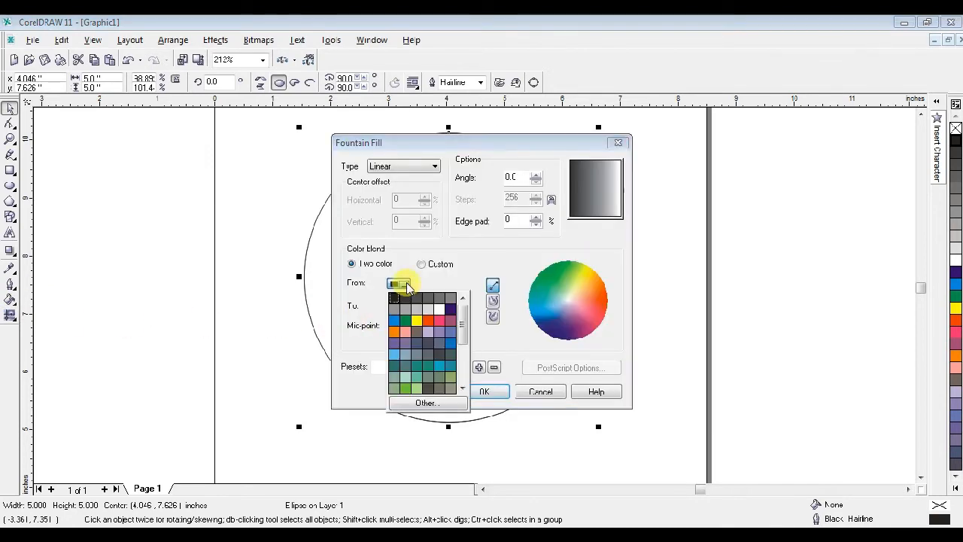
{"action": "left_click", "coordinate": [428, 321]}
{"action": "left_click", "coordinate": [401, 306]}
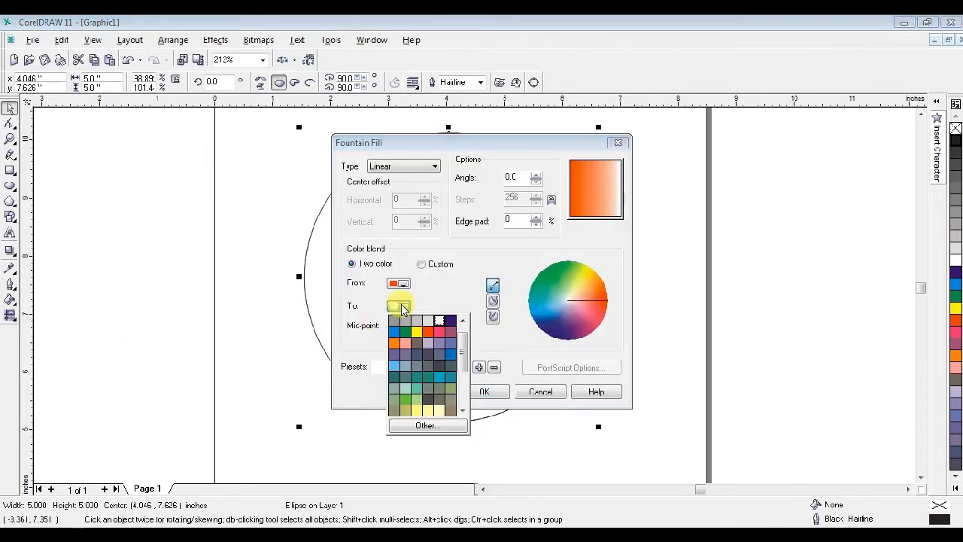
{"action": "left_click", "coordinate": [417, 331]}
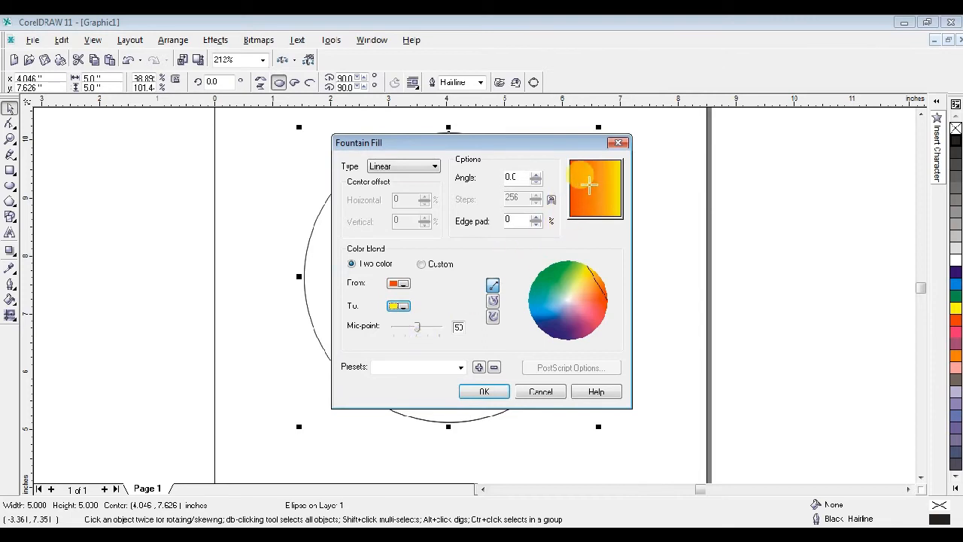
{"action": "left_click_drag", "start_coordinate": [589, 185], "coordinate": [594, 171]}
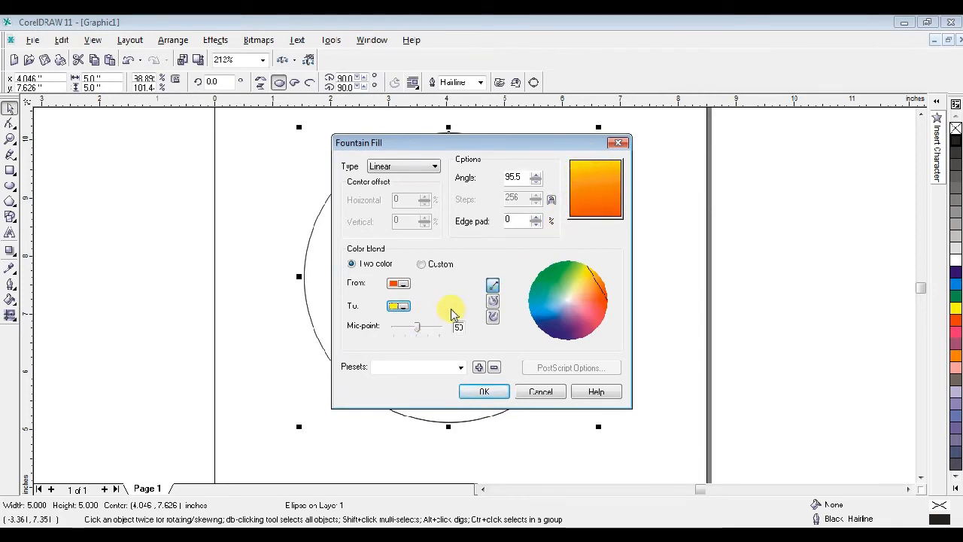
{"action": "mouse_move", "coordinate": [419, 327]}
{"action": "left_mouse_down"}
{"action": "mouse_move", "coordinate": [396, 328]}
{"action": "mouse_move", "coordinate": [415, 327]}
{"action": "left_mouse_up"}
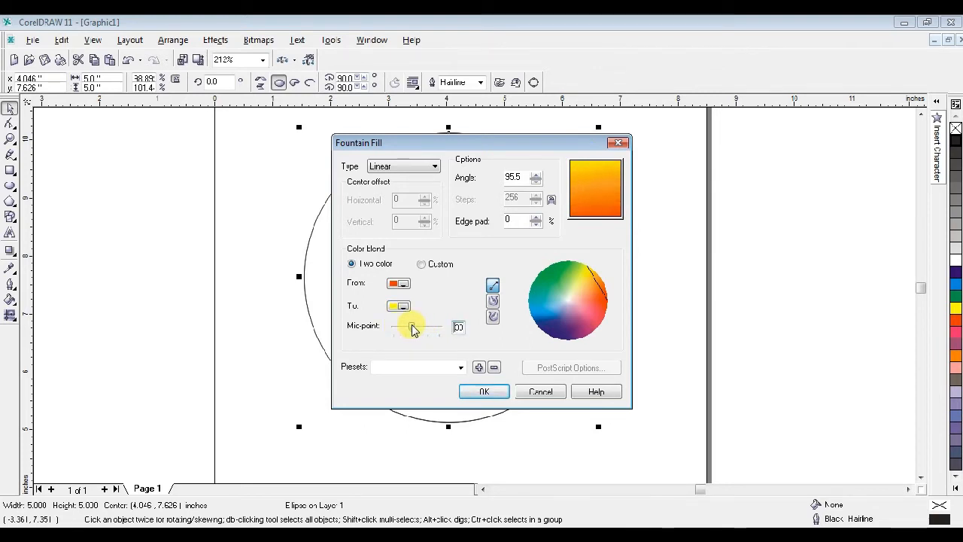
{"action": "left_click", "coordinate": [479, 391]}
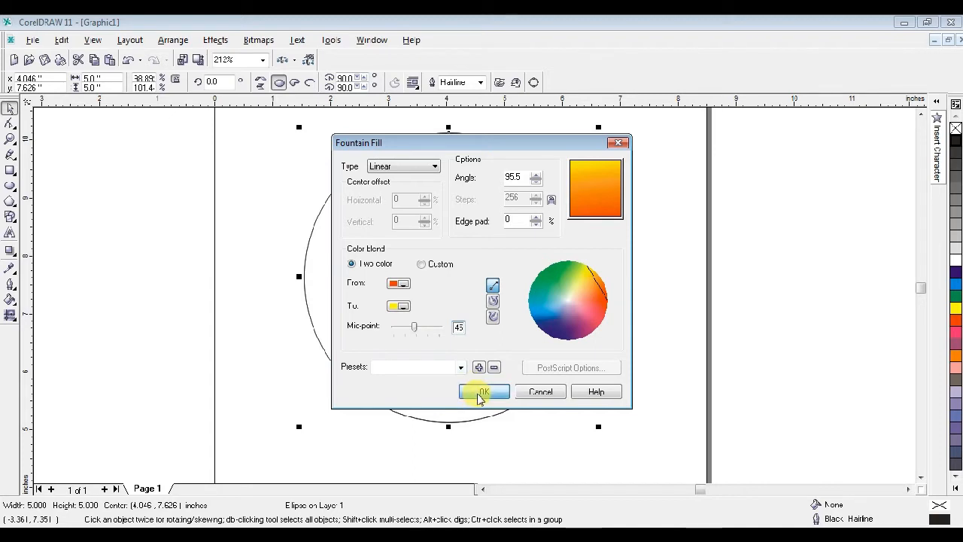
{"action": "left_click", "coordinate": [664, 182]}
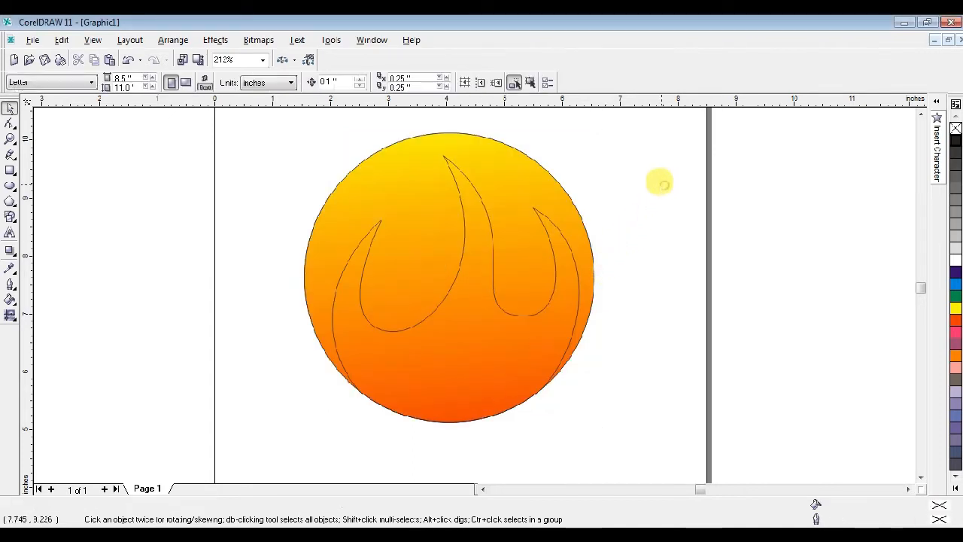
Remove the outline from the gradient-filled circle and deselect it
{"action": "left_click", "coordinate": [560, 183]}
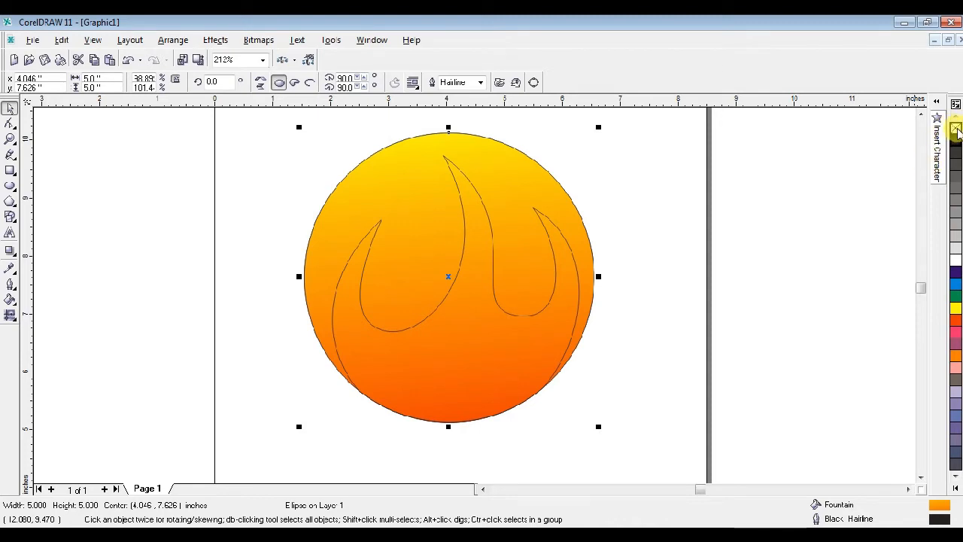
{"action": "right_click", "coordinate": [957, 130]}
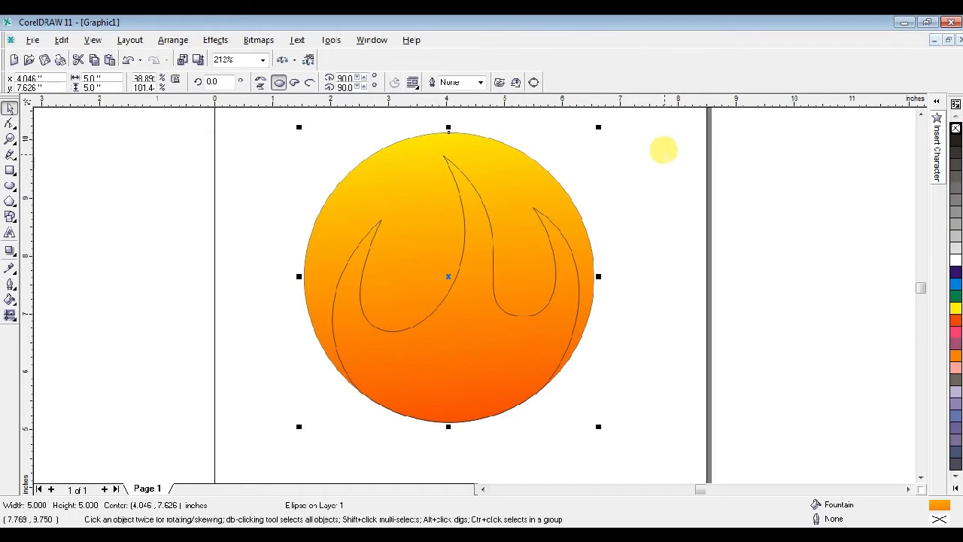
{"action": "left_click", "coordinate": [664, 150]}
Nudge the filled circle down 0.1 inch, delete the unfilled duplicate circle behind it, and nudge the filled circle back up
{"action": "left_click", "coordinate": [509, 156]}
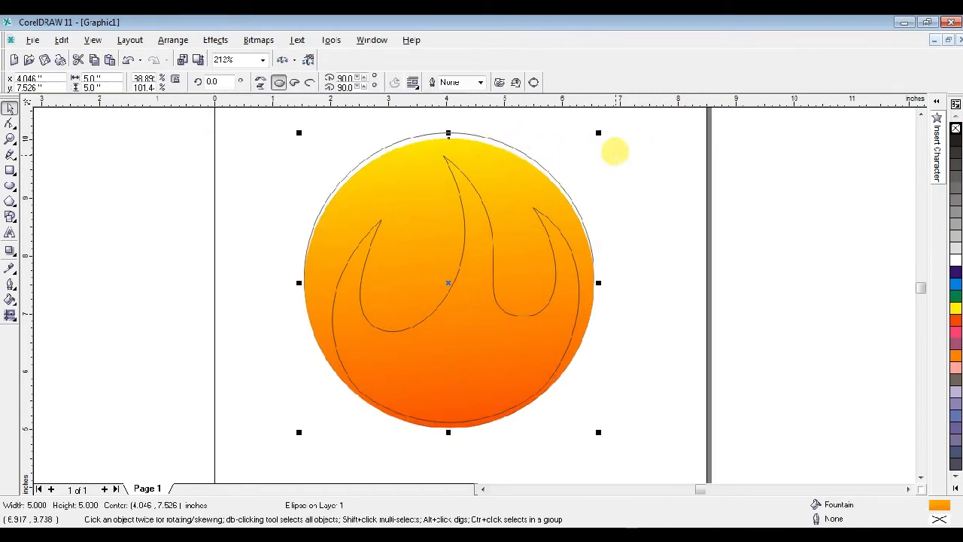
{"action": "left_click", "coordinate": [619, 154]}
{"action": "left_click", "coordinate": [516, 143]}
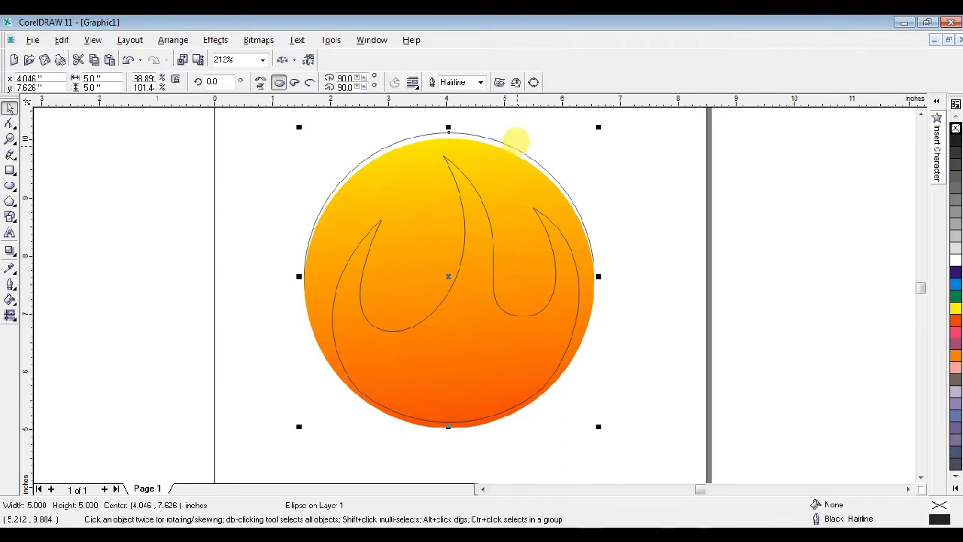
{"action": "key", "text": "Delete"}
{"action": "left_click", "coordinate": [524, 183]}
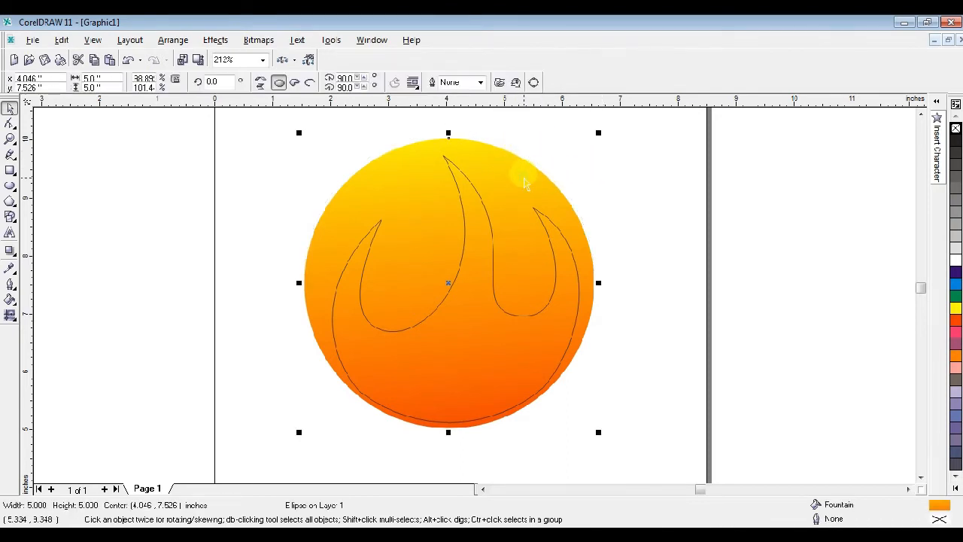
{"action": "key", "text": "Up"}
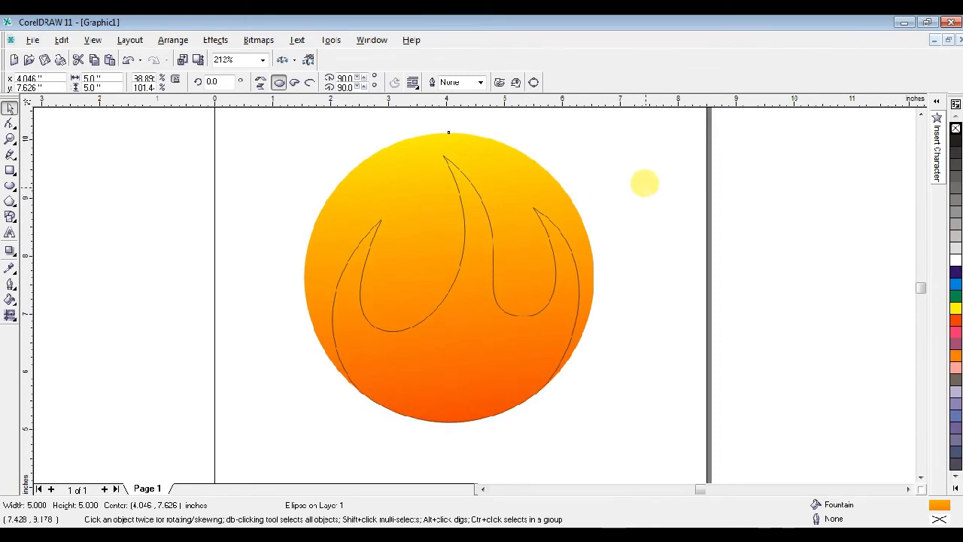
{"action": "left_click", "coordinate": [642, 183]}
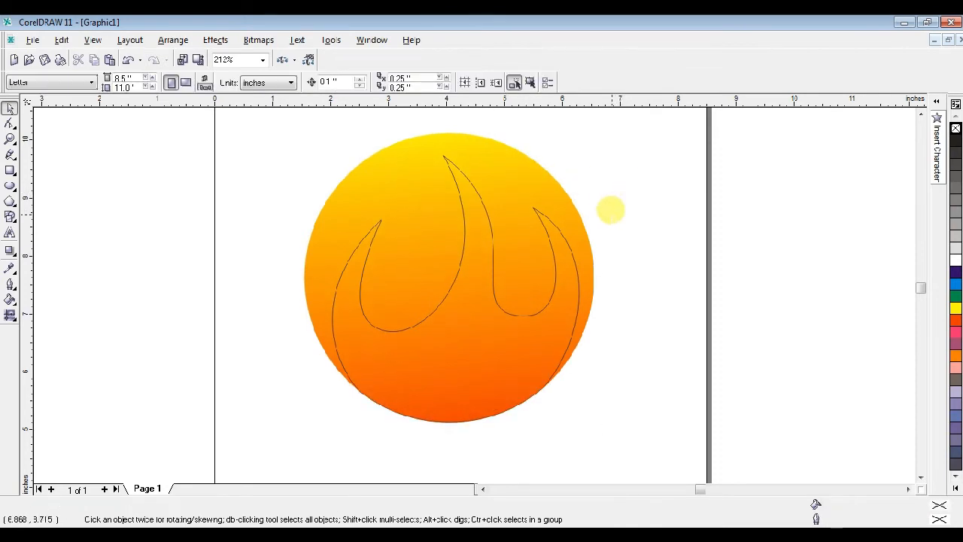
Select the trimmed flame shape and set up a linear two-color fountain fill from light red to dark purplish gray
{"action": "left_click", "coordinate": [489, 220]}
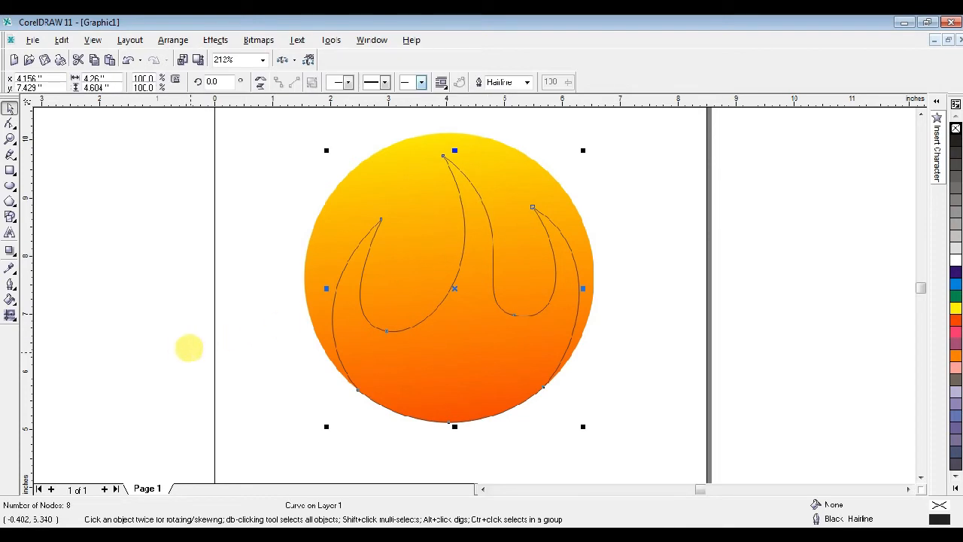
{"action": "left_click", "coordinate": [10, 300]}
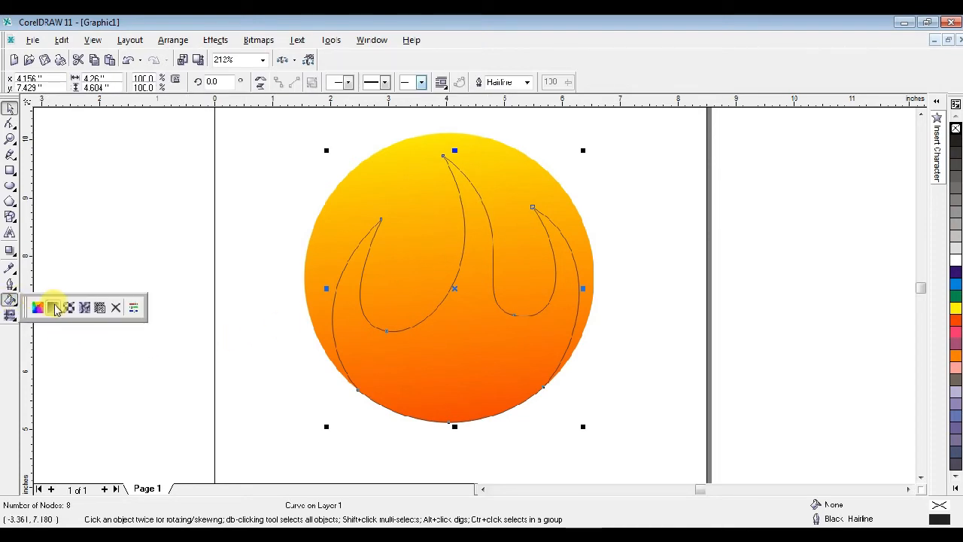
{"action": "left_click", "coordinate": [53, 304]}
{"action": "left_click", "coordinate": [403, 288]}
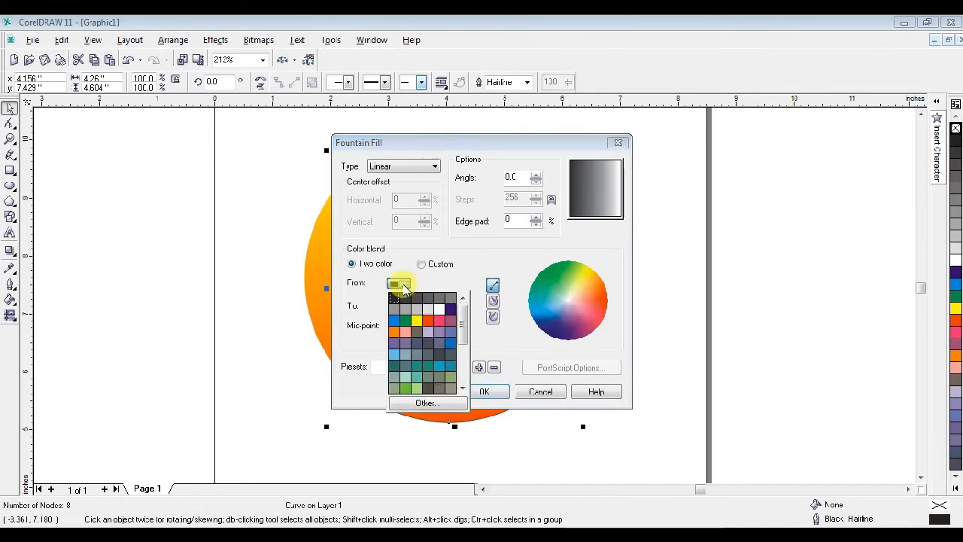
{"action": "left_click", "coordinate": [404, 289]}
{"action": "left_click", "coordinate": [403, 288]}
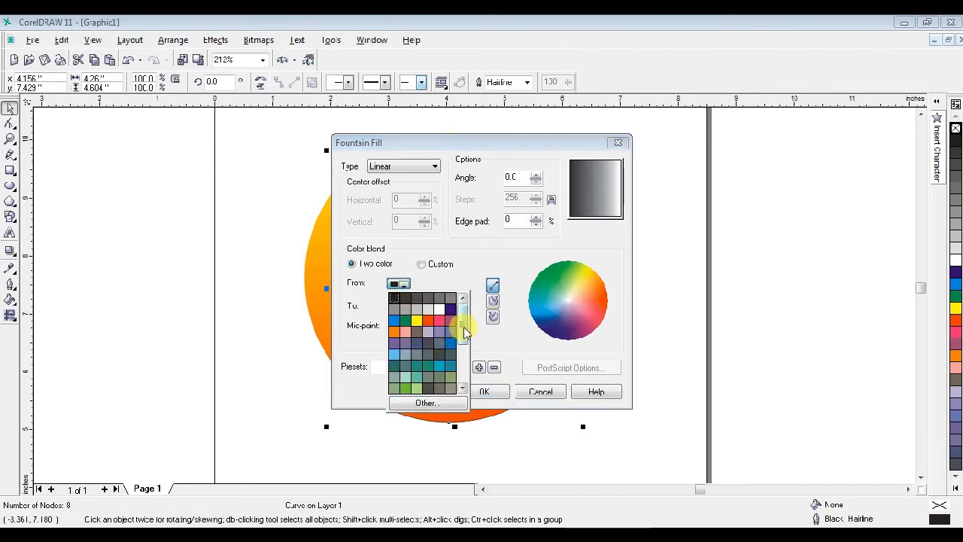
{"action": "left_click_drag", "start_coordinate": [463, 325], "coordinate": [465, 377]}
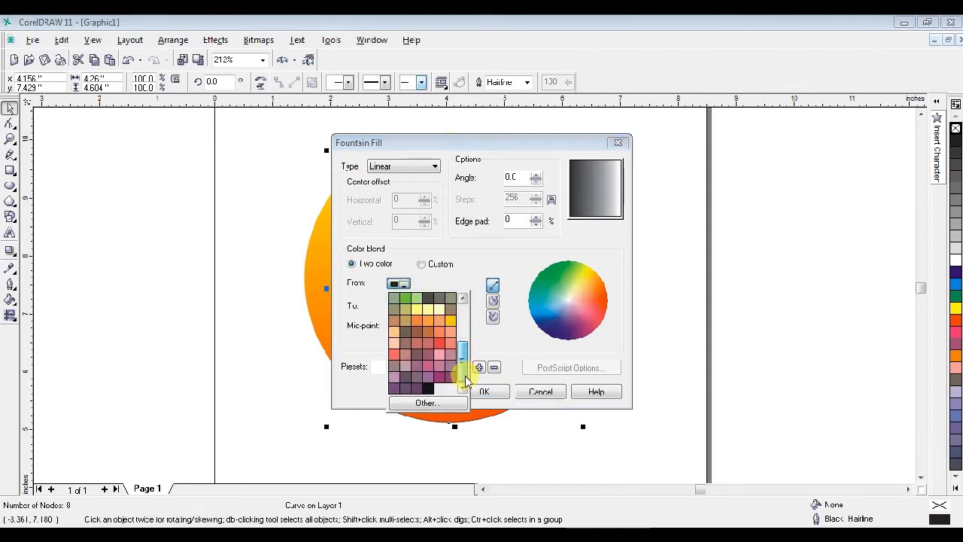
{"action": "left_click", "coordinate": [440, 344]}
{"action": "left_click", "coordinate": [411, 308]}
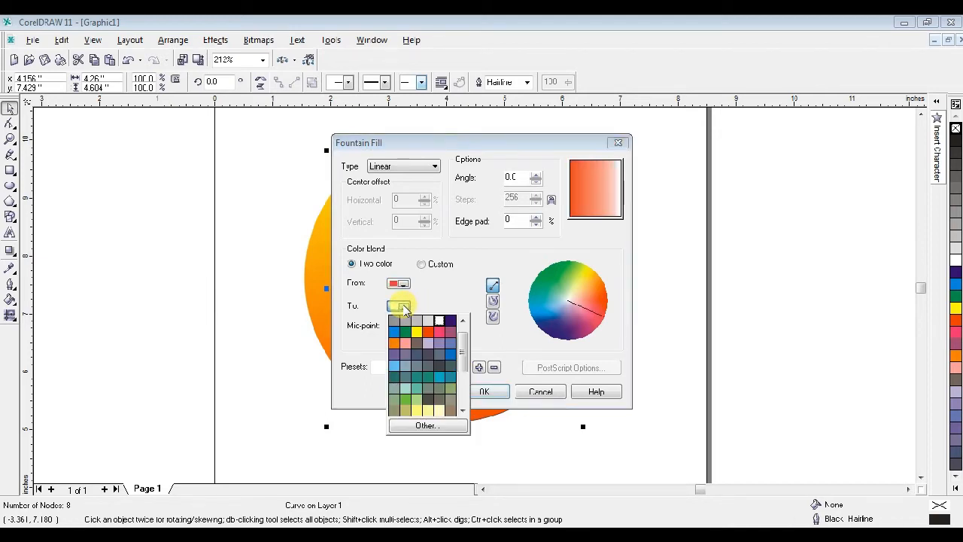
{"action": "left_click", "coordinate": [431, 360]}
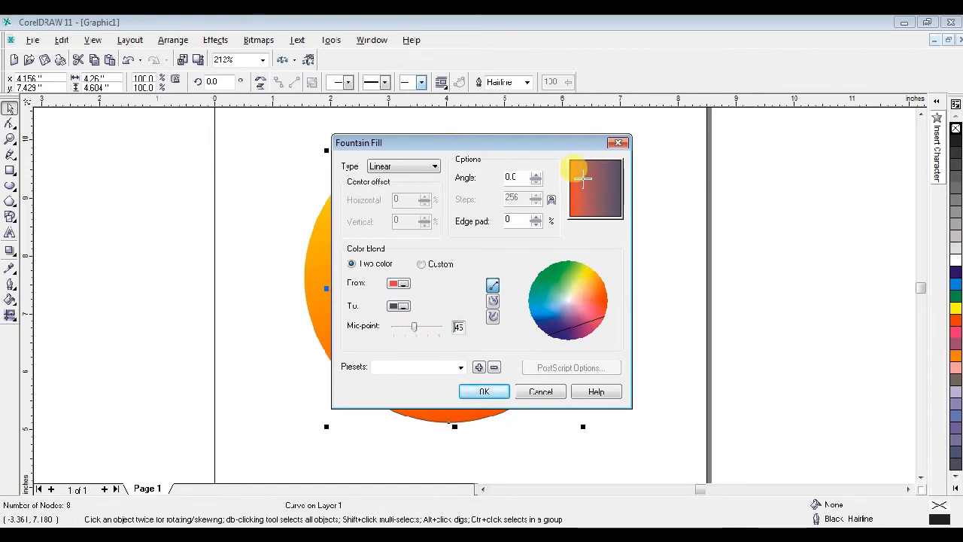
Set the flame's fountain fill to angle -86.4 and mid-point 65
{"action": "left_click", "coordinate": [586, 161]}
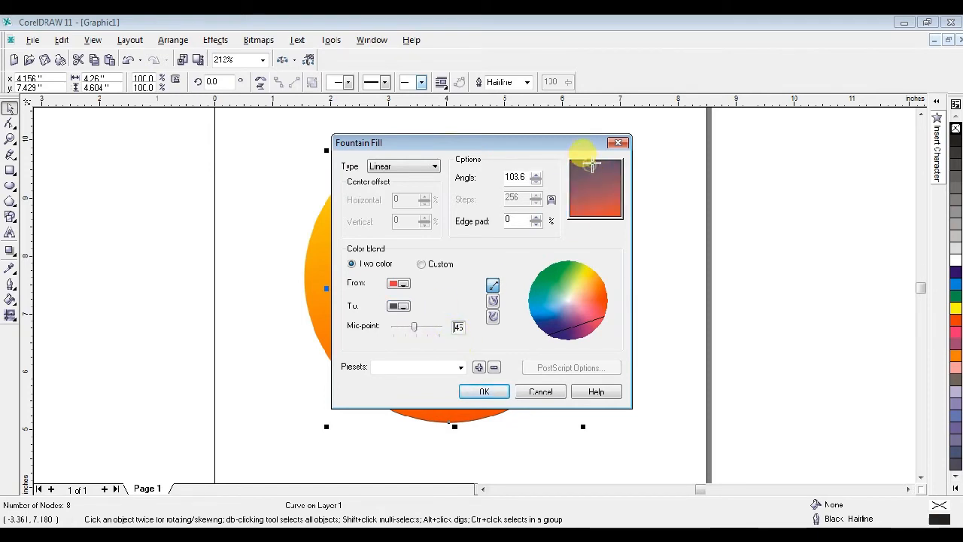
{"action": "left_click", "coordinate": [595, 210]}
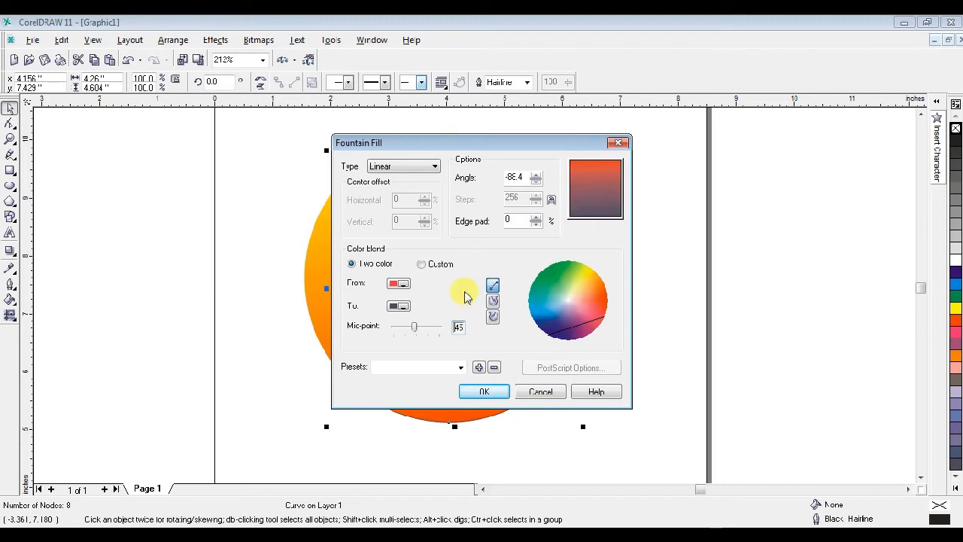
{"action": "left_click_drag", "start_coordinate": [409, 329], "coordinate": [420, 329]}
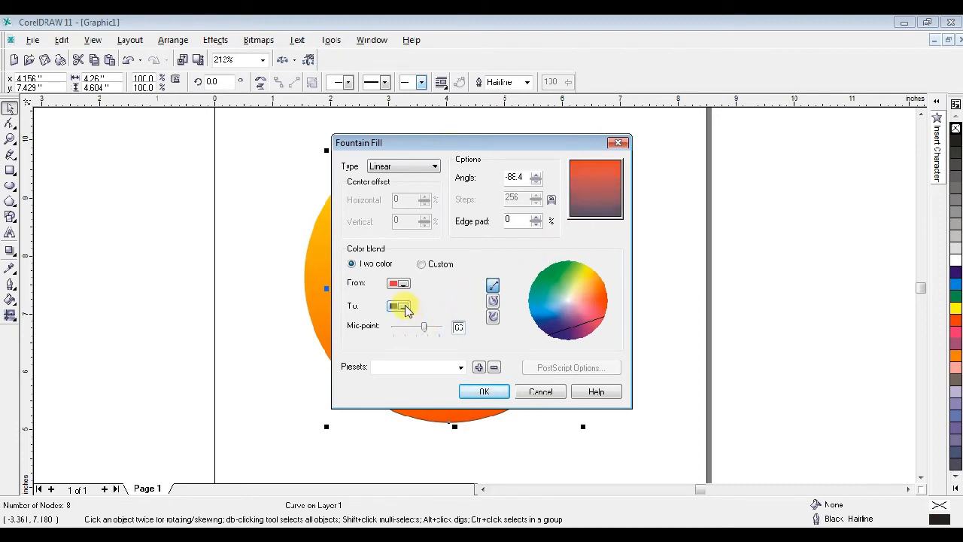
Change the end color of the flame's fountain fill to the Murky Green swatch
{"action": "left_click", "coordinate": [402, 307]}
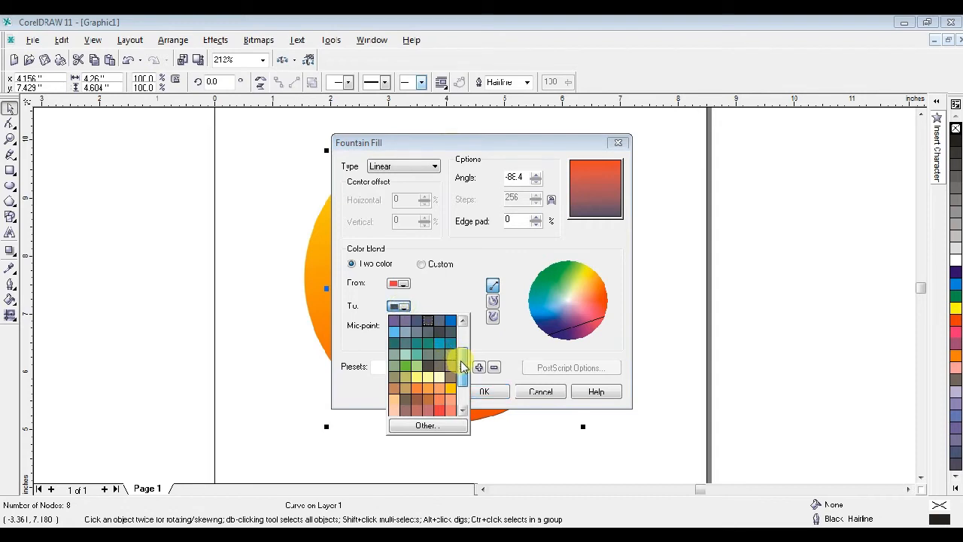
{"action": "left_click", "coordinate": [462, 390]}
{"action": "left_click", "coordinate": [462, 393]}
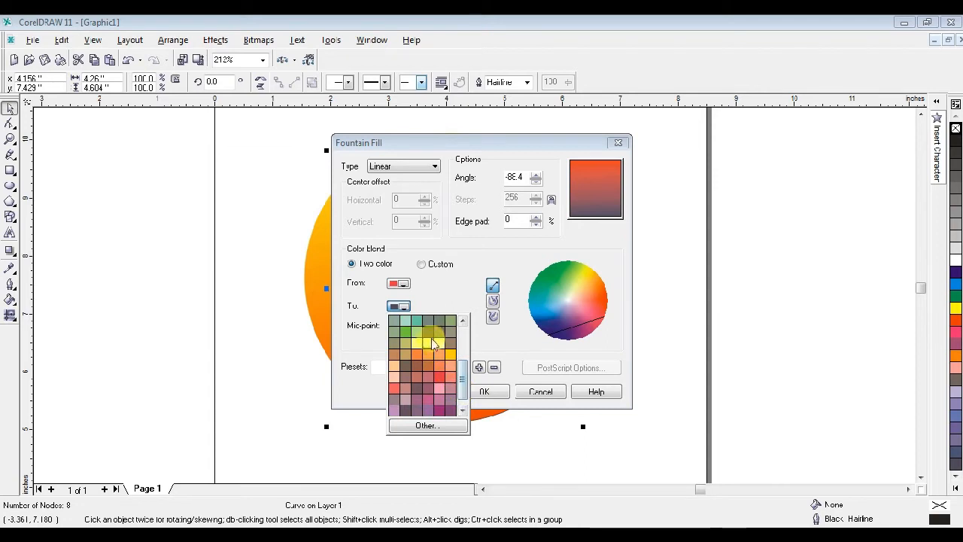
{"action": "left_click", "coordinate": [426, 335]}
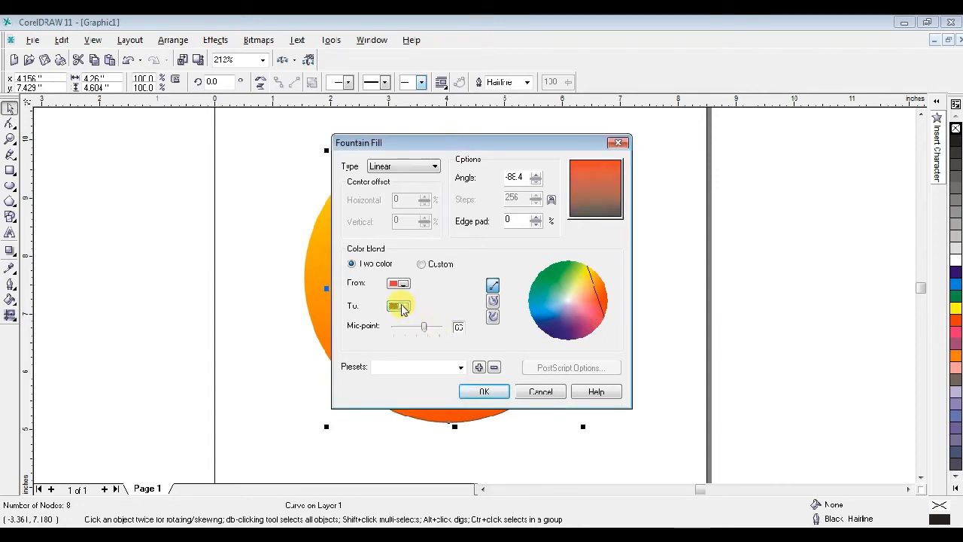
Replace the end color of the flame's fountain fill with a custom near-black shade from the CMYK color model
{"action": "left_click", "coordinate": [399, 307]}
{"action": "left_click", "coordinate": [430, 429]}
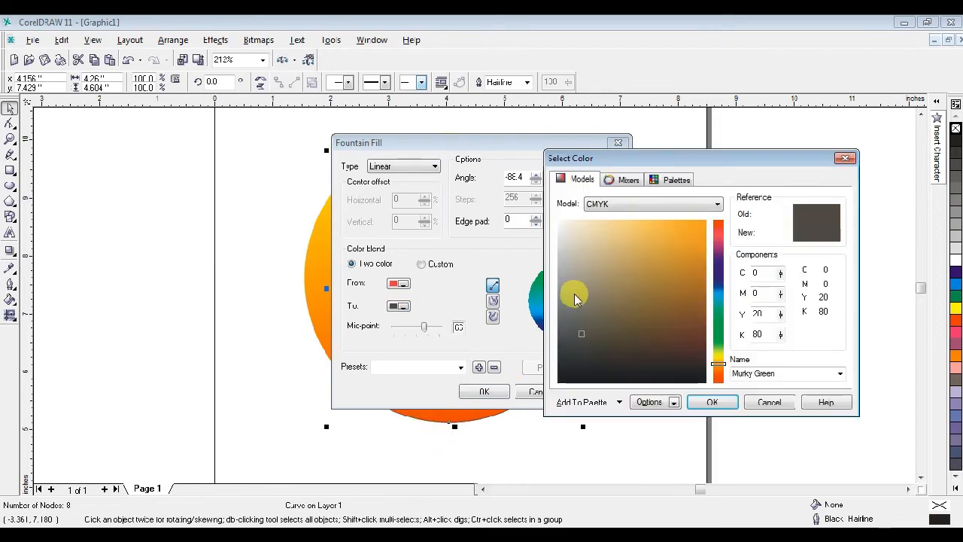
{"action": "left_click", "coordinate": [592, 362]}
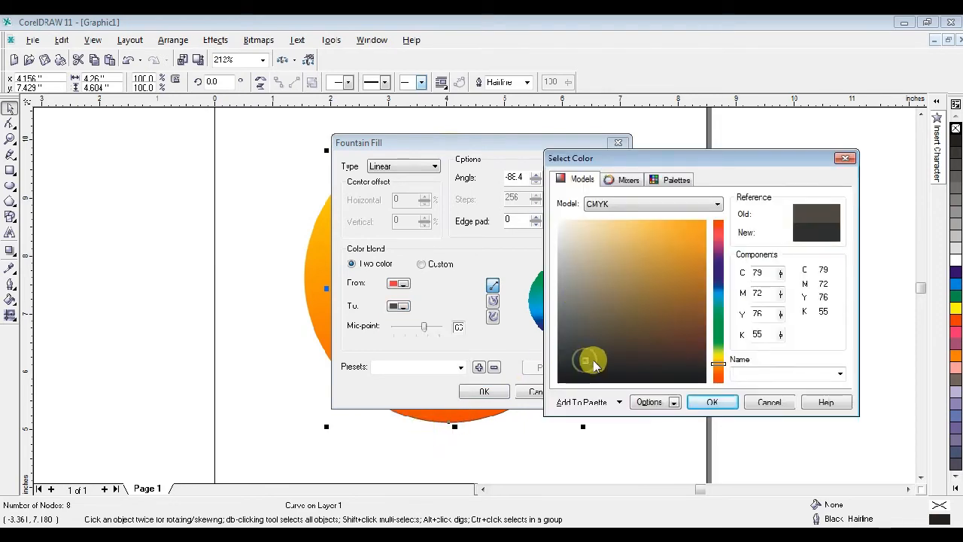
{"action": "left_click_drag", "start_coordinate": [594, 366], "coordinate": [598, 367]}
{"action": "left_click", "coordinate": [607, 367]}
{"action": "left_click", "coordinate": [712, 401]}
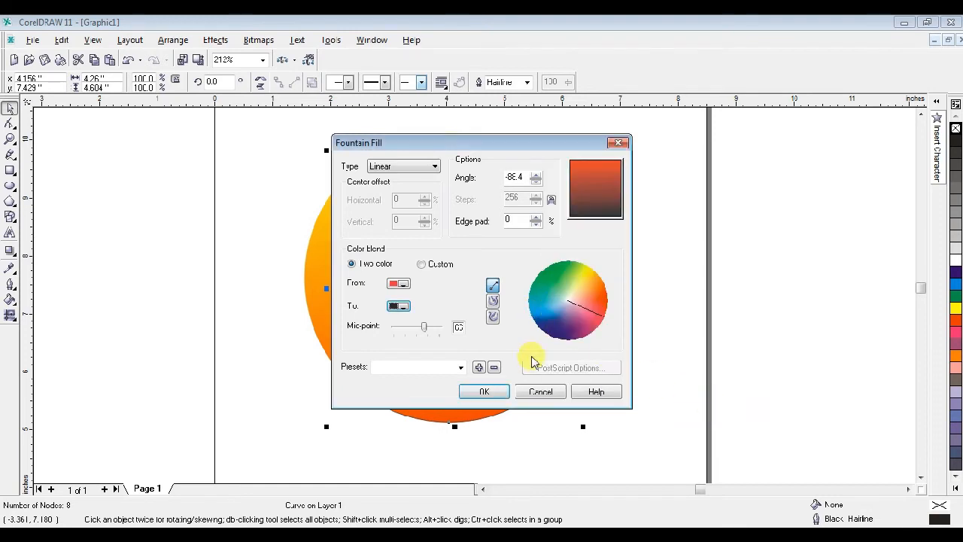
Apply the fountain fill to the flame, then remove its outline and deselect it
{"action": "left_click", "coordinate": [486, 392]}
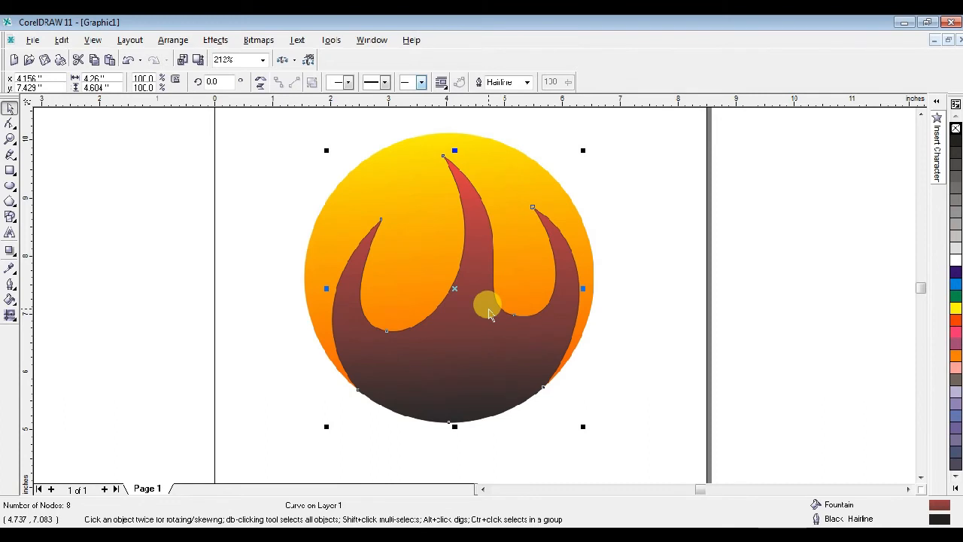
{"action": "right_click", "coordinate": [956, 129]}
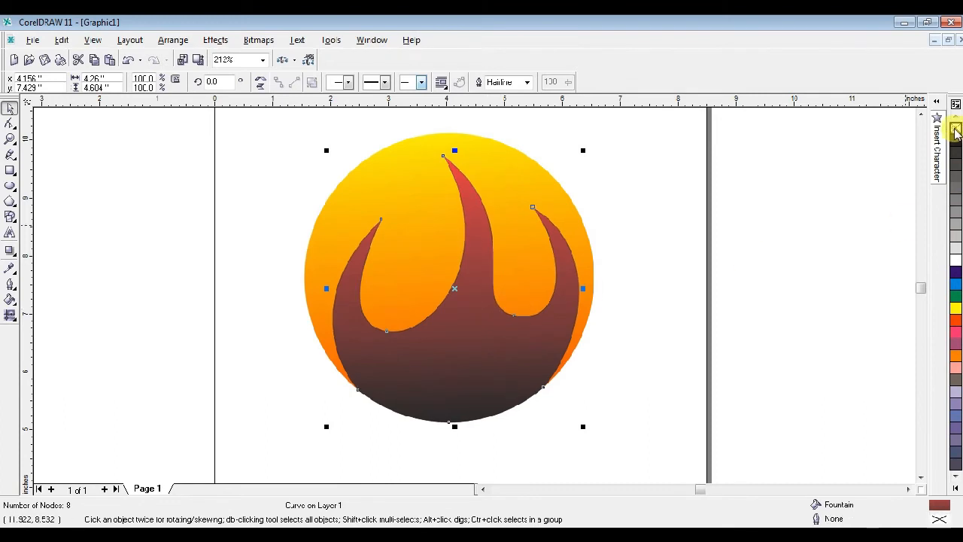
{"action": "left_click", "coordinate": [648, 178]}
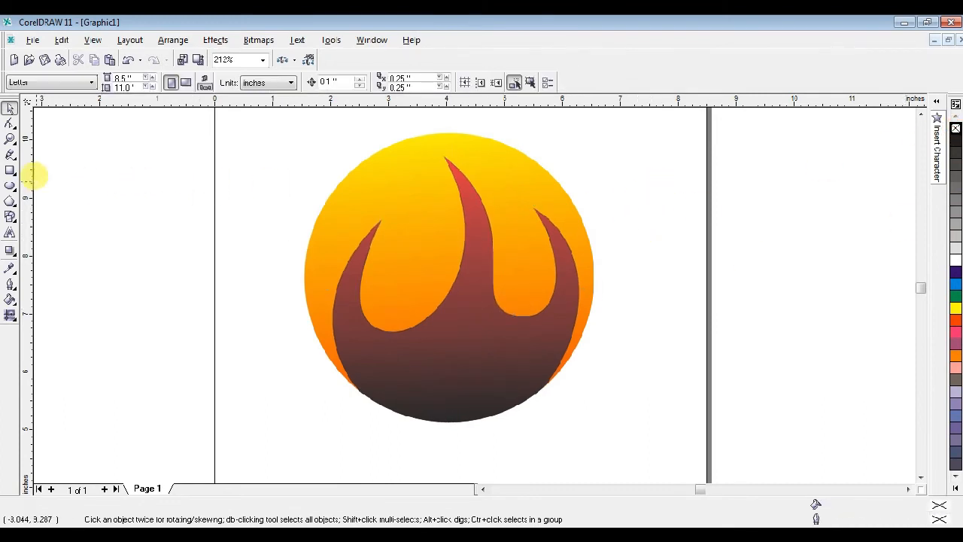
Draw an ellipse about 2.01 by 1.18 inches inside the circle's upper edge, filled white with no outline
{"action": "left_click", "coordinate": [10, 185]}
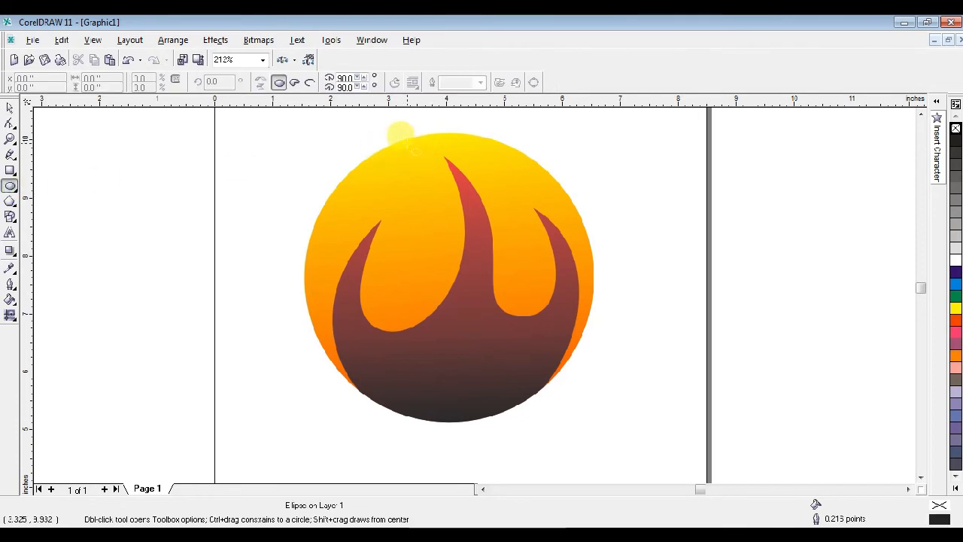
{"action": "left_click_drag", "start_coordinate": [407, 144], "coordinate": [529, 214]}
{"action": "left_click_drag", "start_coordinate": [472, 180], "coordinate": [450, 173]}
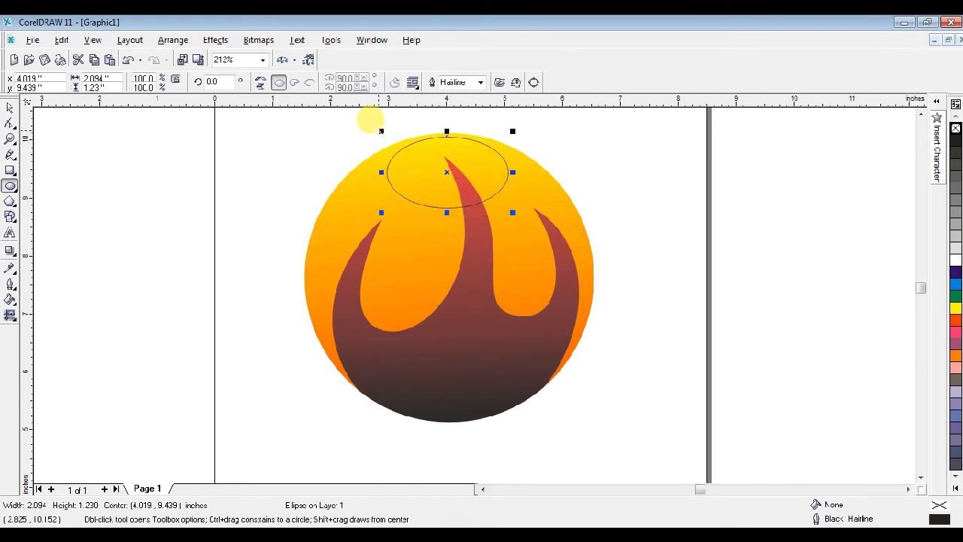
{"action": "left_click_drag", "start_coordinate": [381, 131], "coordinate": [387, 135]}
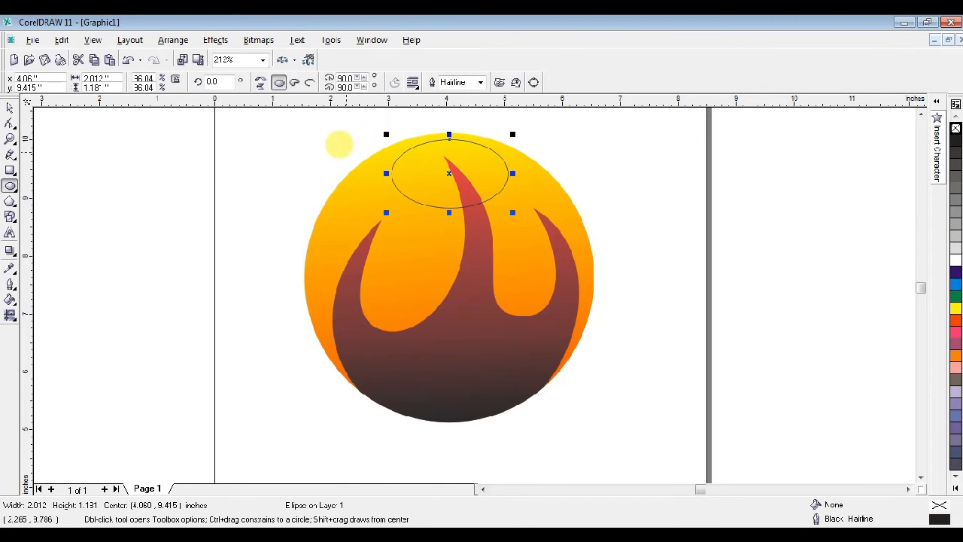
{"action": "left_click", "coordinate": [956, 262]}
{"action": "right_click", "coordinate": [957, 130]}
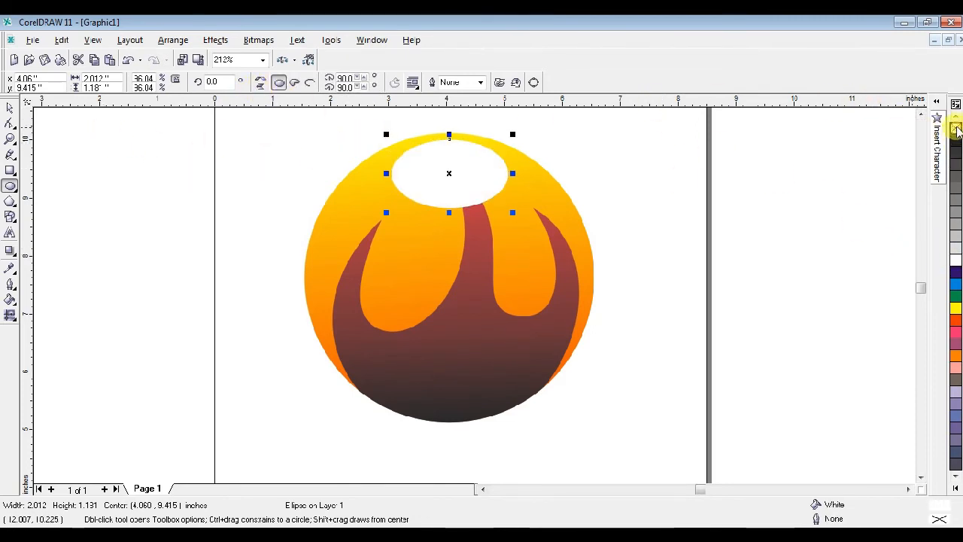
Move the white ellipse closer to the circle's upper edge and resize it to about 2.08 by 1.17 inches
{"action": "left_click", "coordinate": [10, 108]}
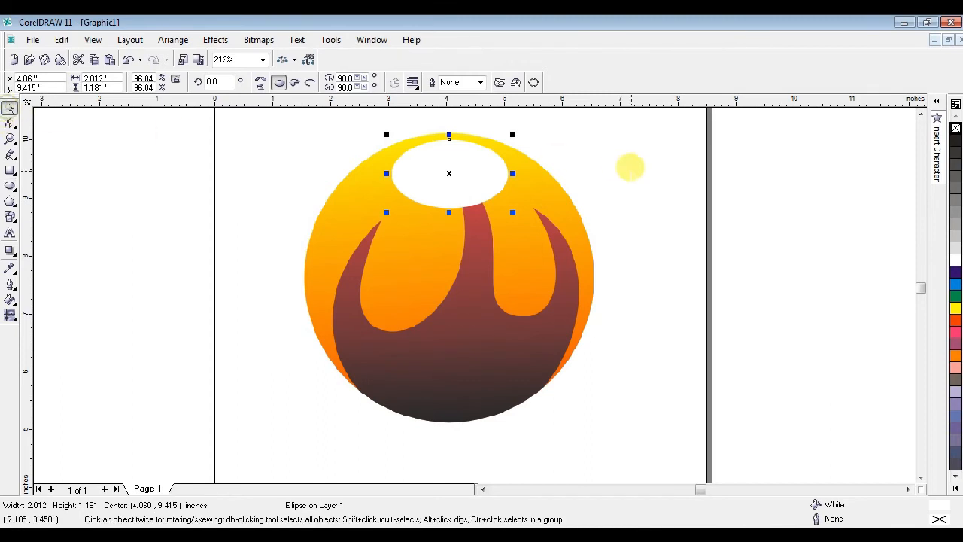
{"action": "left_click_drag", "start_coordinate": [449, 176], "coordinate": [441, 155]}
{"action": "left_click_drag", "start_coordinate": [450, 206], "coordinate": [452, 210]}
{"action": "left_click_drag", "start_coordinate": [511, 204], "coordinate": [512, 203]}
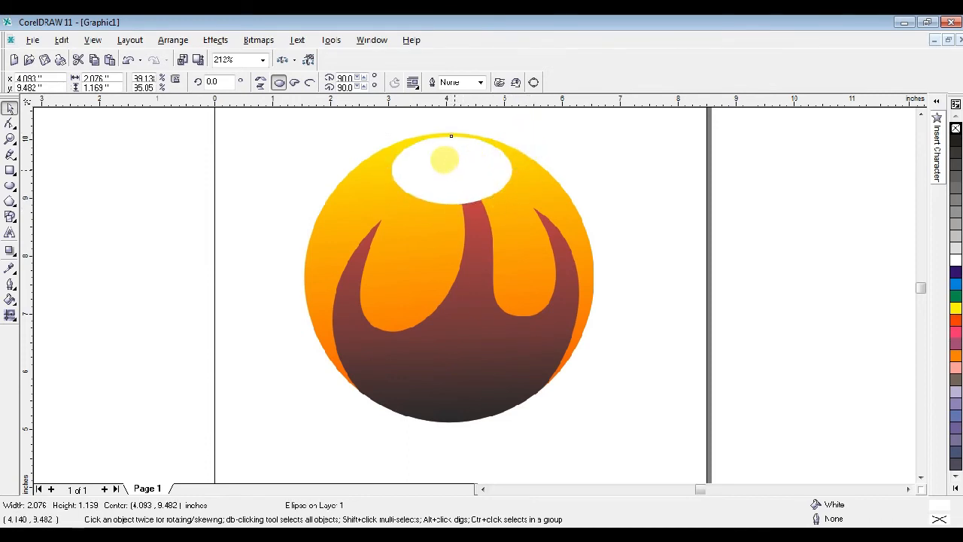
Tilt the white ellipse slightly clockwise to about 355 degrees and shift it right to about X 4.2, Y 9.47 inches
{"action": "left_click", "coordinate": [444, 159]}
{"action": "left_click_drag", "start_coordinate": [501, 118], "coordinate": [512, 123]}
{"action": "left_click", "coordinate": [457, 162]}
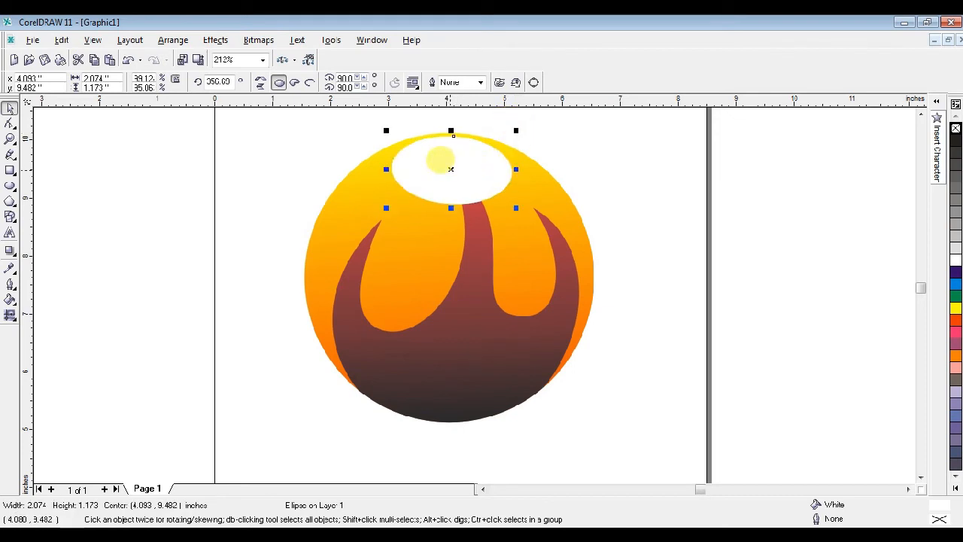
{"action": "mouse_move", "coordinate": [442, 160]}
{"action": "left_mouse_down"}
{"action": "mouse_move", "coordinate": [452, 165]}
{"action": "mouse_move", "coordinate": [445, 155]}
{"action": "left_mouse_up"}
{"action": "left_click", "coordinate": [445, 155]}
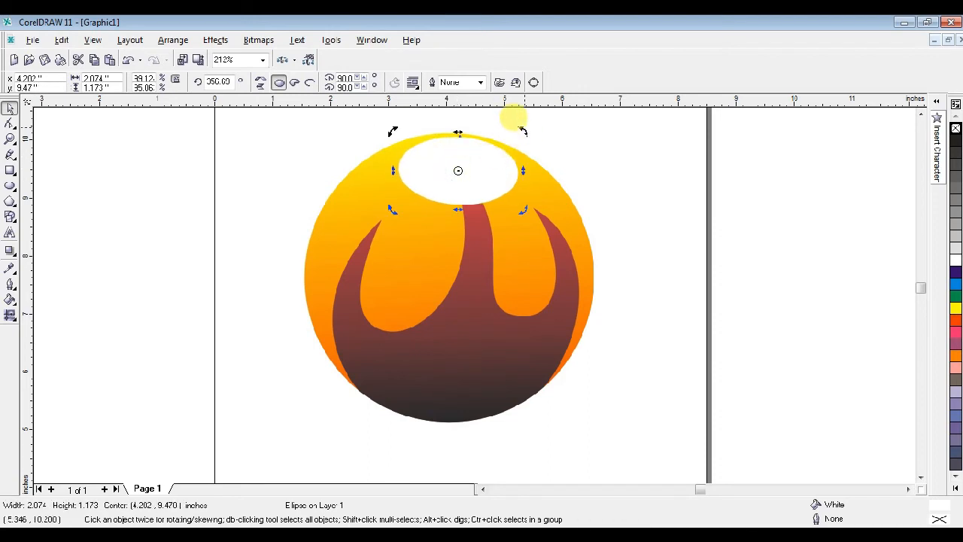
{"action": "left_click_drag", "start_coordinate": [514, 117], "coordinate": [518, 122]}
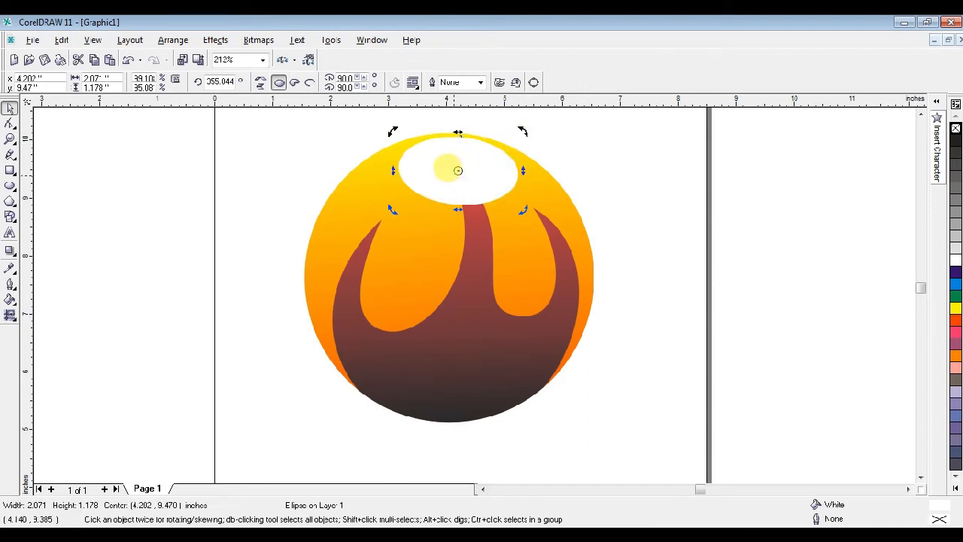
{"action": "left_click", "coordinate": [454, 166]}
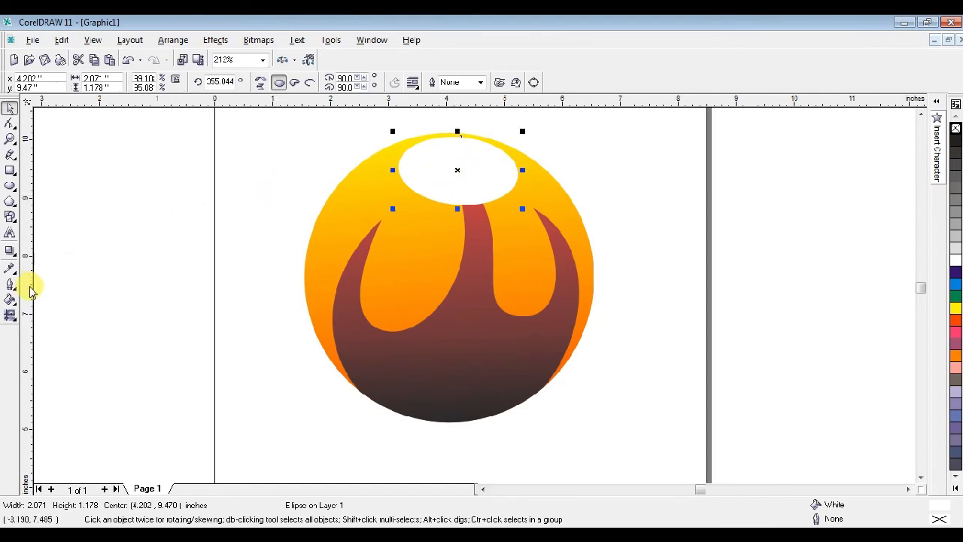
Apply a linear fountain transparency to the white ellipse, fading downward from above the circle at about -68 degrees, and deselect it
{"action": "left_click", "coordinate": [16, 260]}
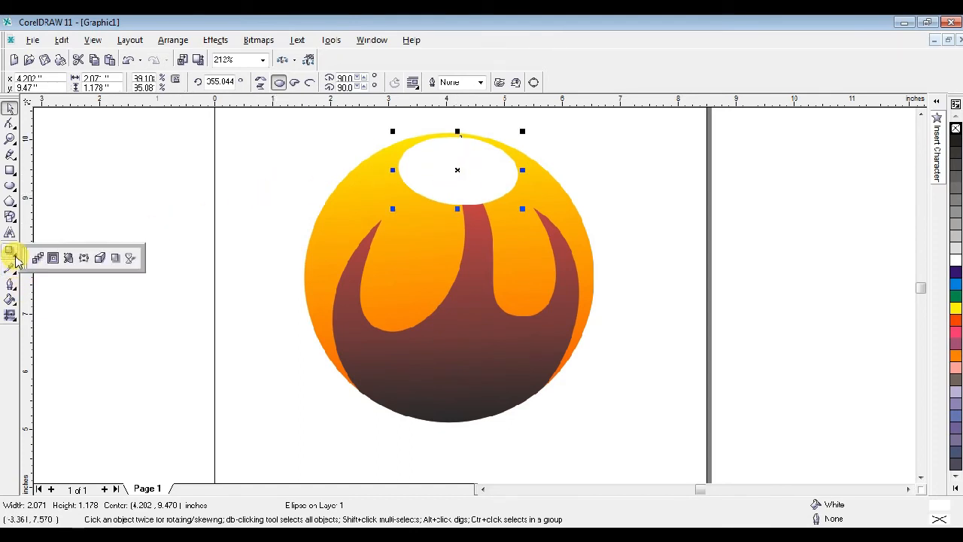
{"action": "left_click", "coordinate": [130, 259]}
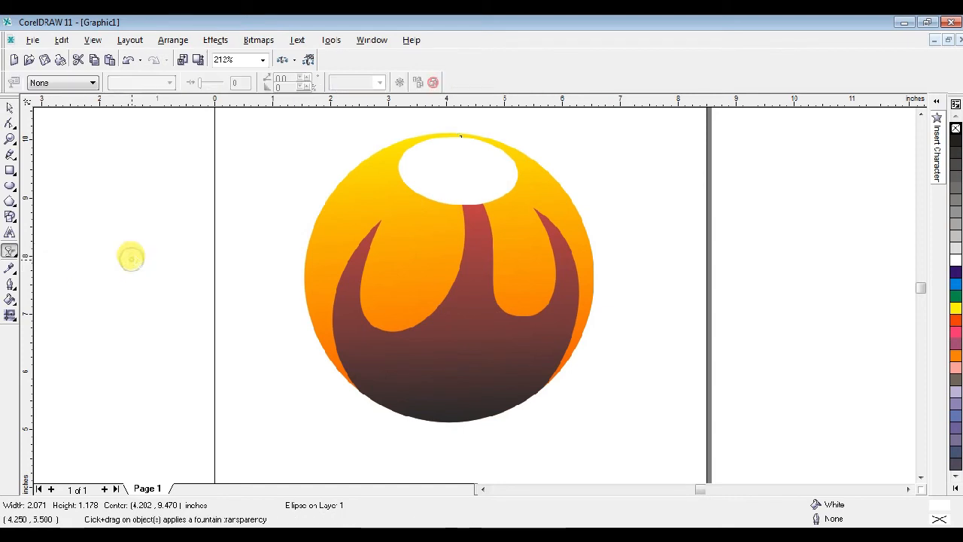
{"action": "left_click_drag", "start_coordinate": [440, 147], "coordinate": [501, 227]}
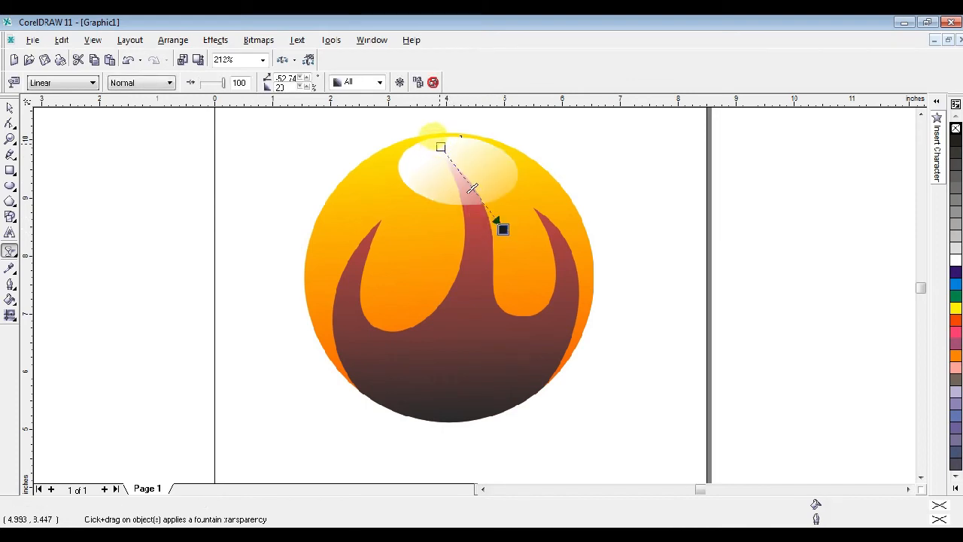
{"action": "left_click_drag", "start_coordinate": [441, 147], "coordinate": [404, 115]}
{"action": "left_click", "coordinate": [503, 229]}
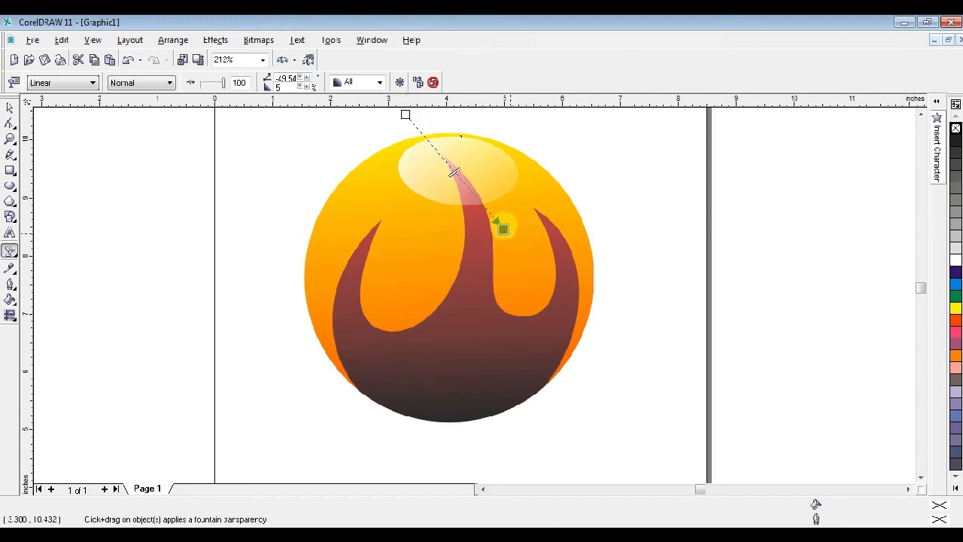
{"action": "mouse_move", "coordinate": [502, 229]}
{"action": "left_mouse_down"}
{"action": "mouse_move", "coordinate": [517, 220]}
{"action": "mouse_move", "coordinate": [507, 241]}
{"action": "left_mouse_up"}
{"action": "left_click_drag", "start_coordinate": [405, 115], "coordinate": [480, 222]}
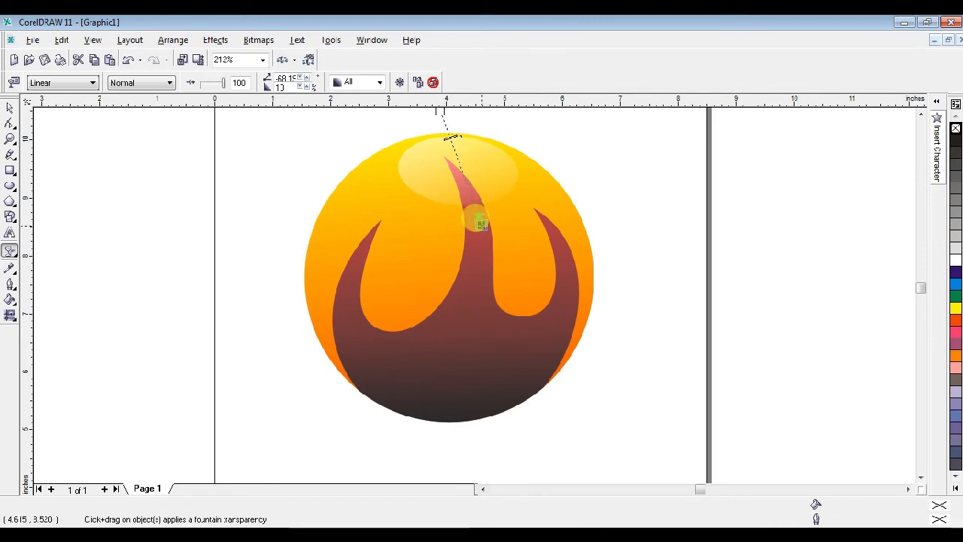
{"action": "left_click", "coordinate": [9, 109]}
{"action": "left_click", "coordinate": [159, 183]}
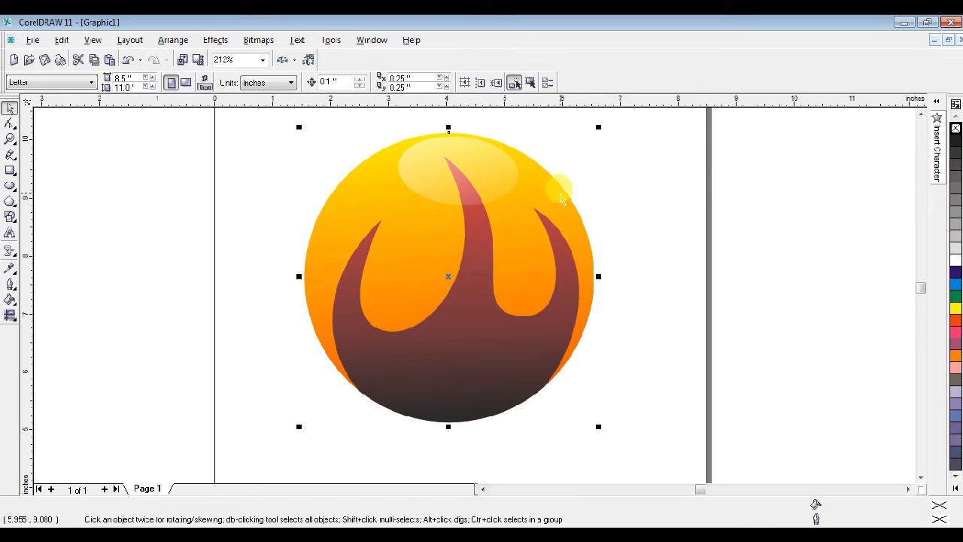
Add a flat drop shadow to the orange circle, offset about 0.77 inch straight down
{"action": "left_click", "coordinate": [561, 198]}
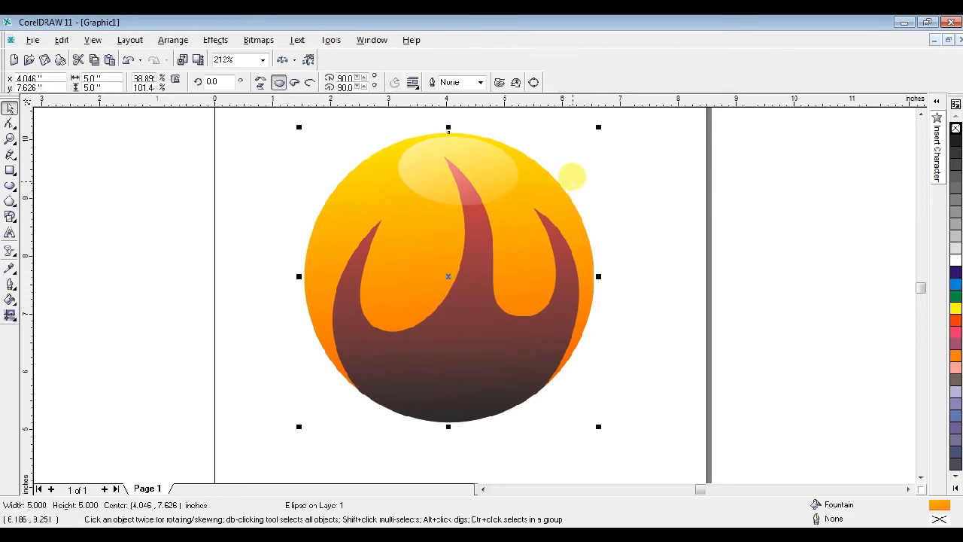
{"action": "left_click", "coordinate": [16, 256]}
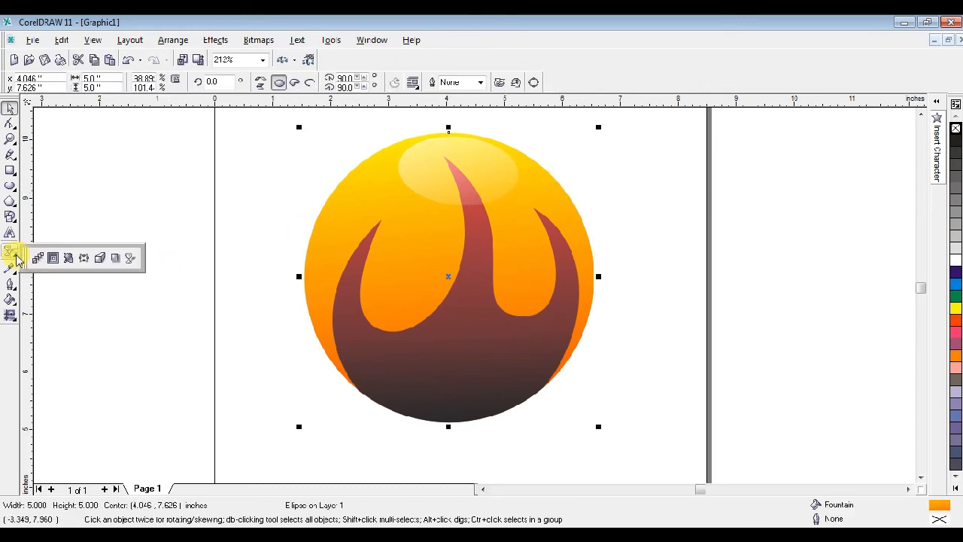
{"action": "left_click", "coordinate": [115, 259]}
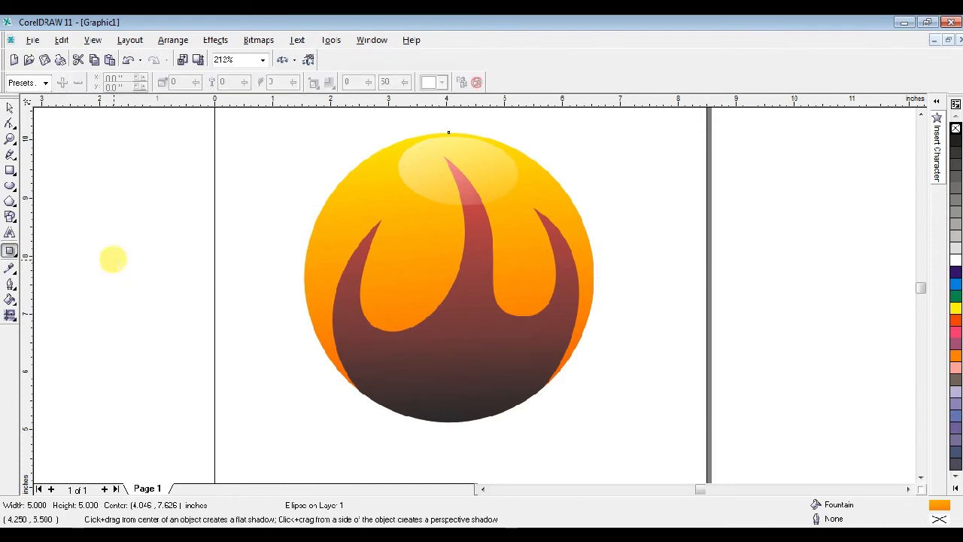
{"action": "left_click_drag", "start_coordinate": [443, 303], "coordinate": [450, 463]}
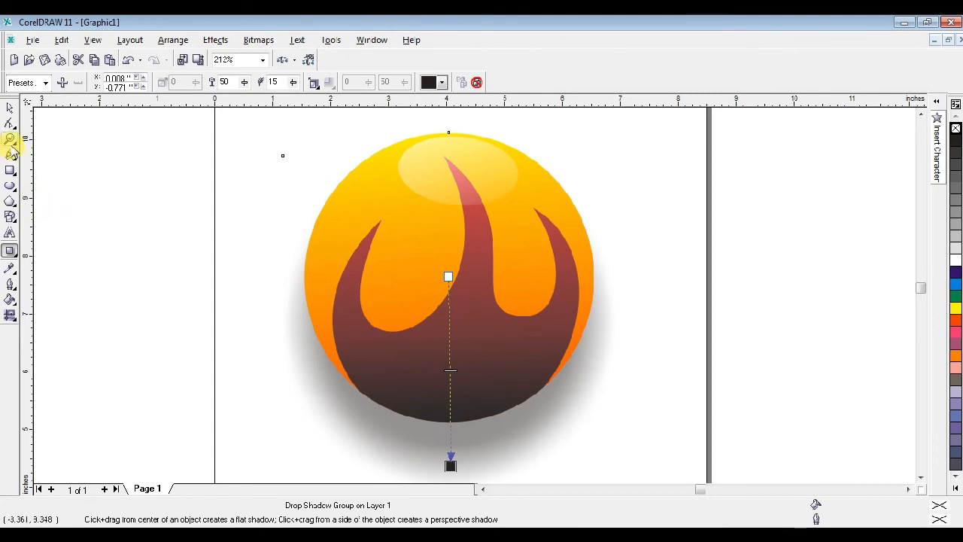
Change the circle's shadow to a perspective shadow cast from its lower edge, flattened into a shallow oval beneath it
{"action": "left_click_drag", "start_coordinate": [448, 279], "coordinate": [449, 426]}
{"action": "scroll", "coordinate": [624, 268], "scroll_direction": "down", "scroll_amount": 2}
{"action": "left_click_drag", "start_coordinate": [544, 336], "coordinate": [545, 361]}
Increase the drop shadow's opacity and set its feathering to 30 and its fade to 20
{"action": "left_click", "coordinate": [224, 81]}
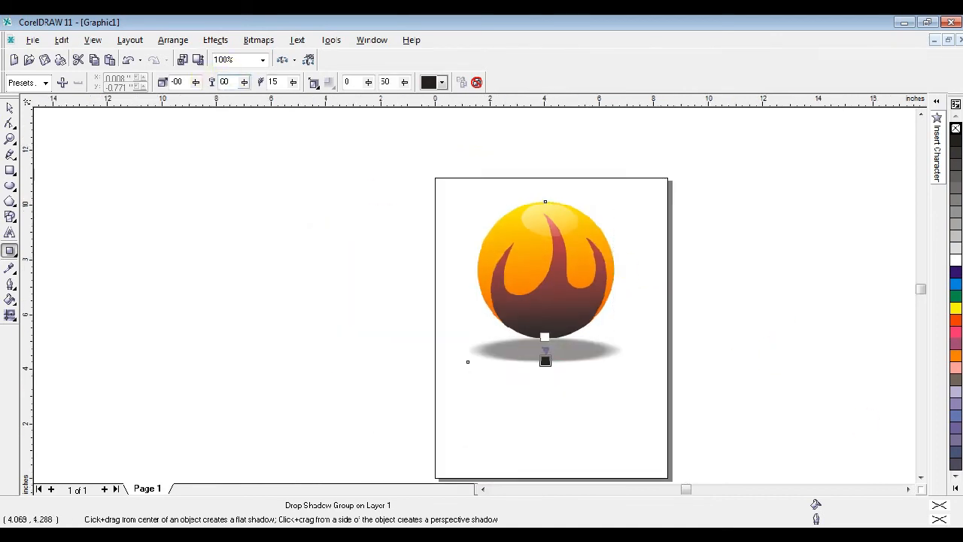
{"action": "left_click", "coordinate": [209, 83]}
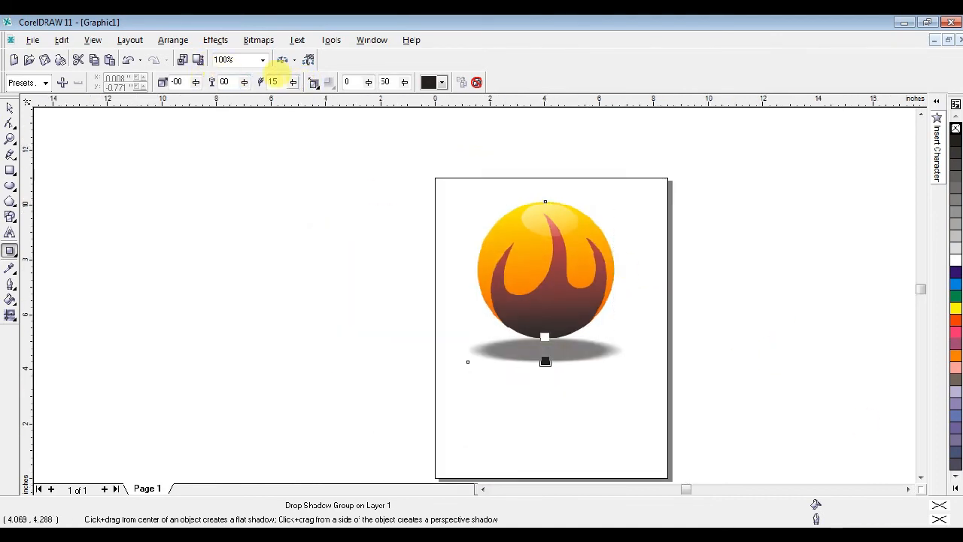
{"action": "left_click", "coordinate": [259, 81]}
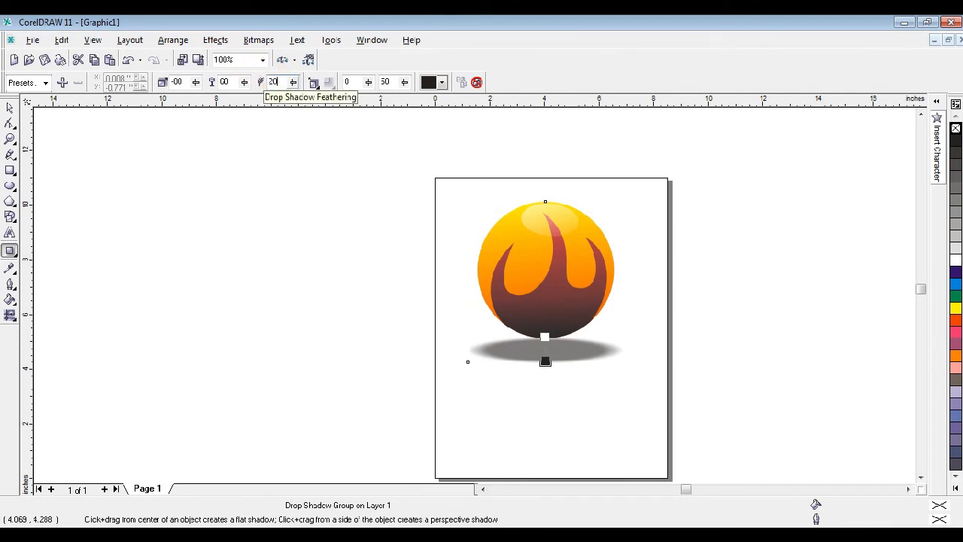
{"action": "type", "text": "30"}
{"action": "key", "text": "Return"}
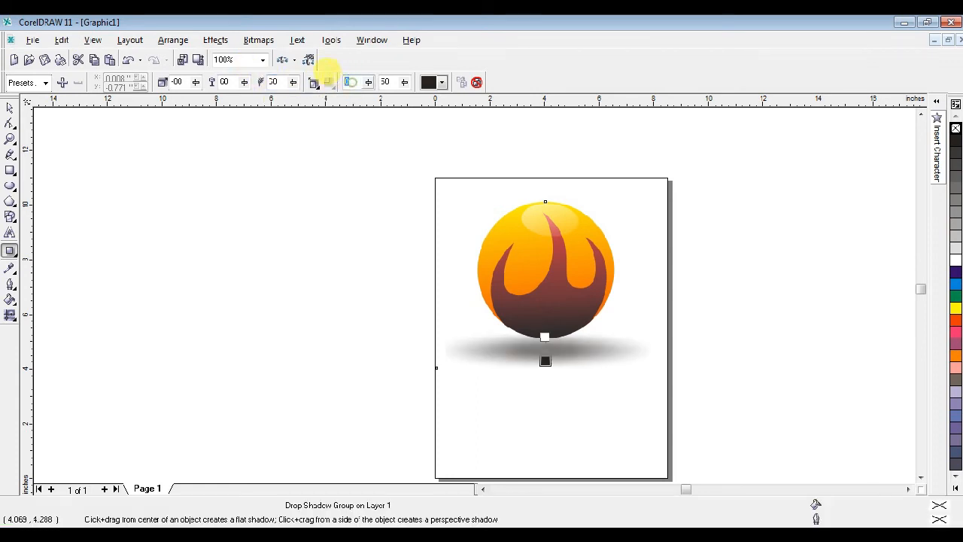
{"action": "type", "text": "20"}
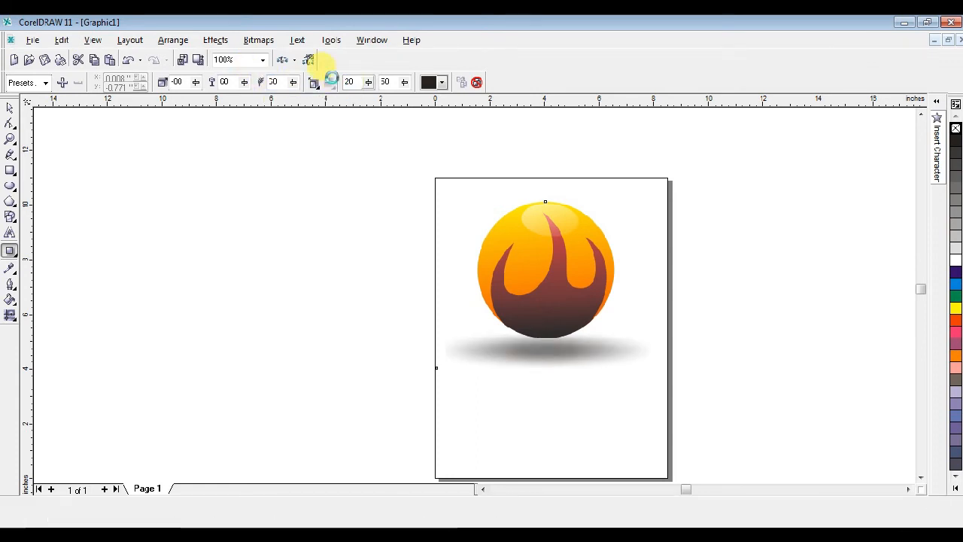
{"action": "key", "text": "Return"}
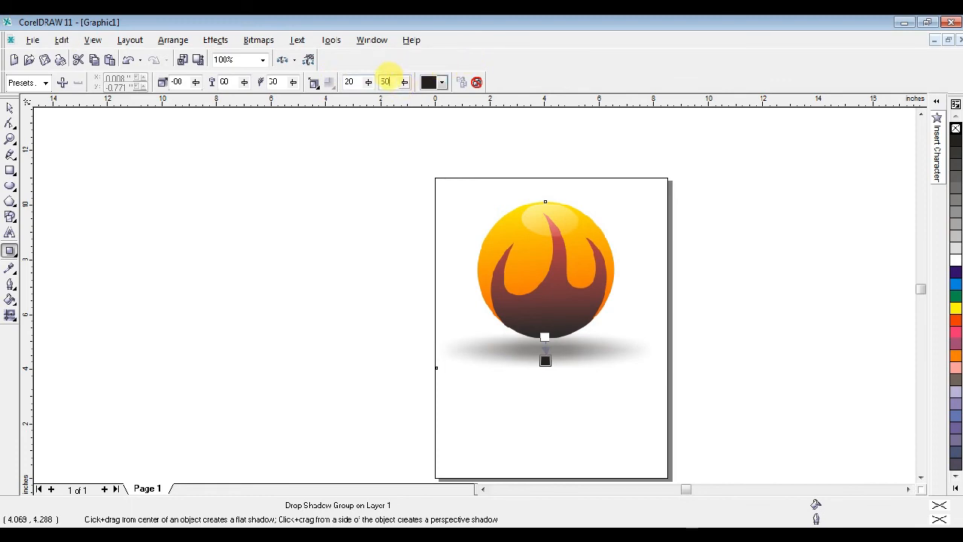
Set the drop shadow's opacity to 50 and deselect the shadow group
{"action": "left_click", "coordinate": [244, 84]}
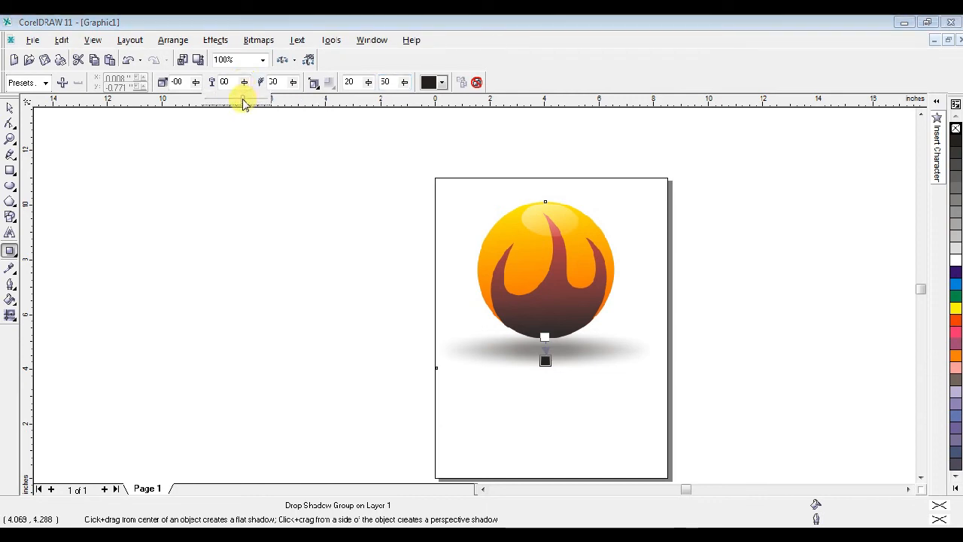
{"action": "left_click_drag", "start_coordinate": [241, 99], "coordinate": [237, 99]}
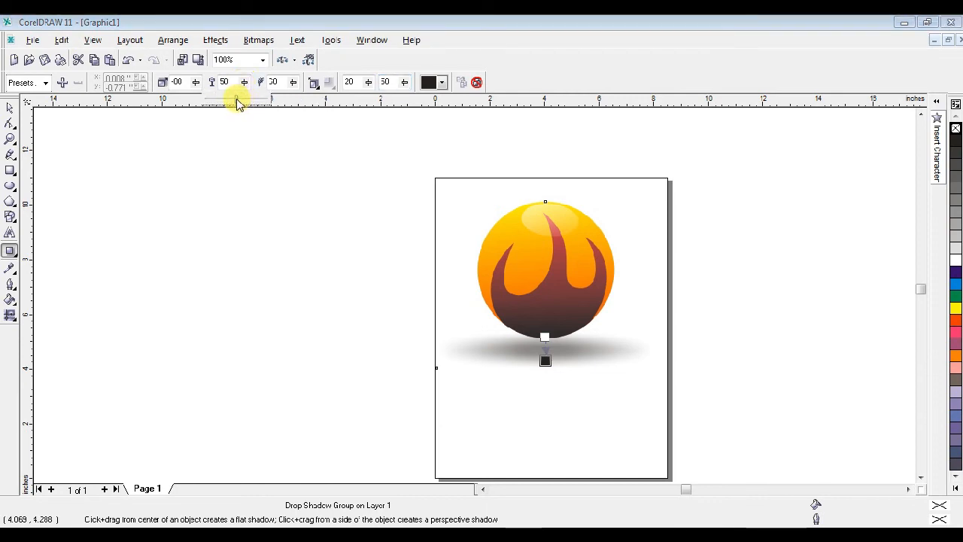
{"action": "left_click", "coordinate": [236, 99]}
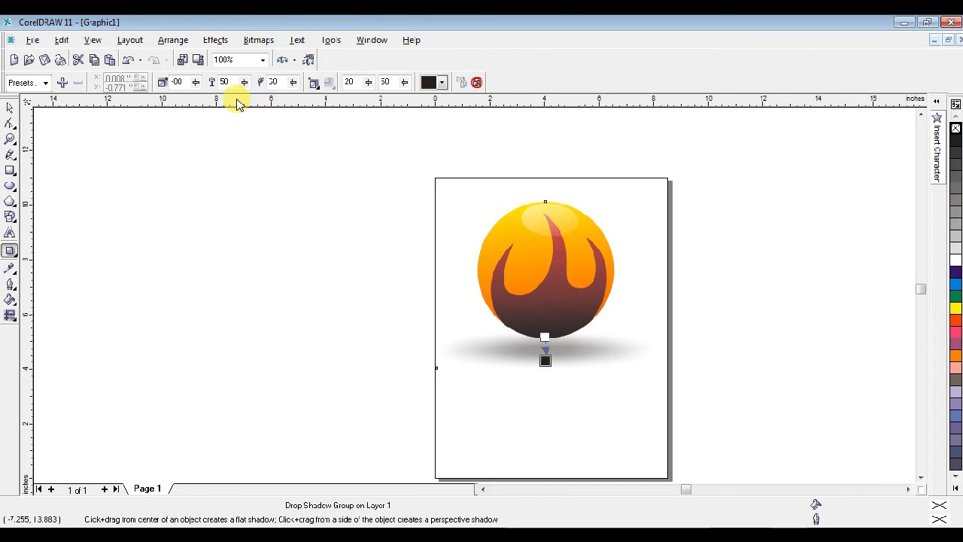
{"action": "left_click", "coordinate": [682, 236]}
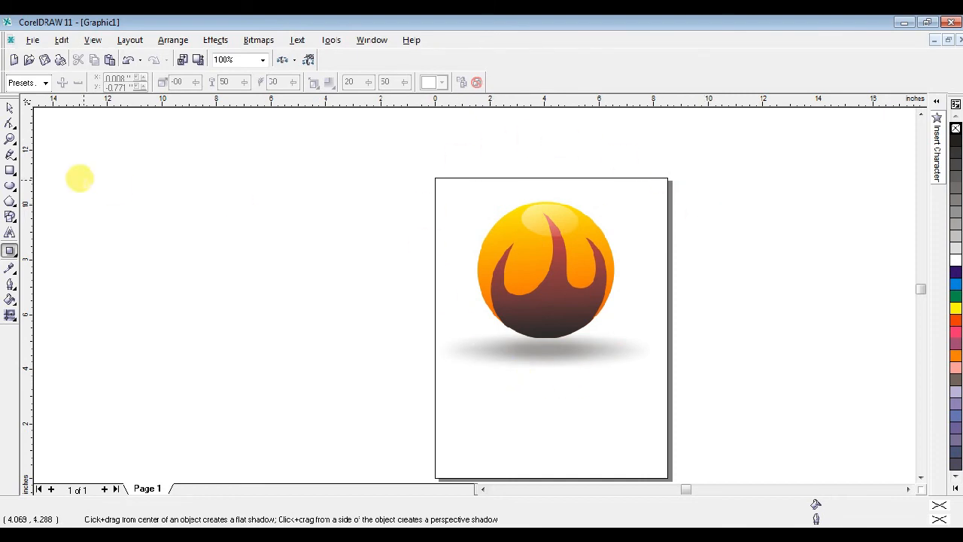
Draw an unfilled rectangle about 8.5 by 7.6 inches framing the flame circle and its shadow
{"action": "left_click", "coordinate": [10, 138]}
{"action": "mouse_move", "coordinate": [424, 169]}
{"action": "left_mouse_down"}
{"action": "mouse_move", "coordinate": [625, 376]}
{"action": "mouse_move", "coordinate": [718, 410]}
{"action": "left_mouse_up"}
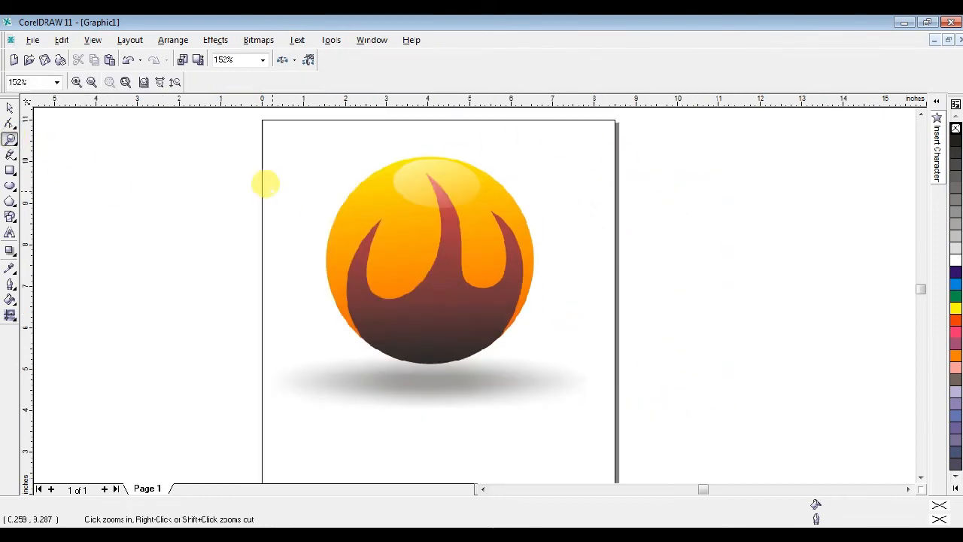
{"action": "left_click", "coordinate": [10, 112]}
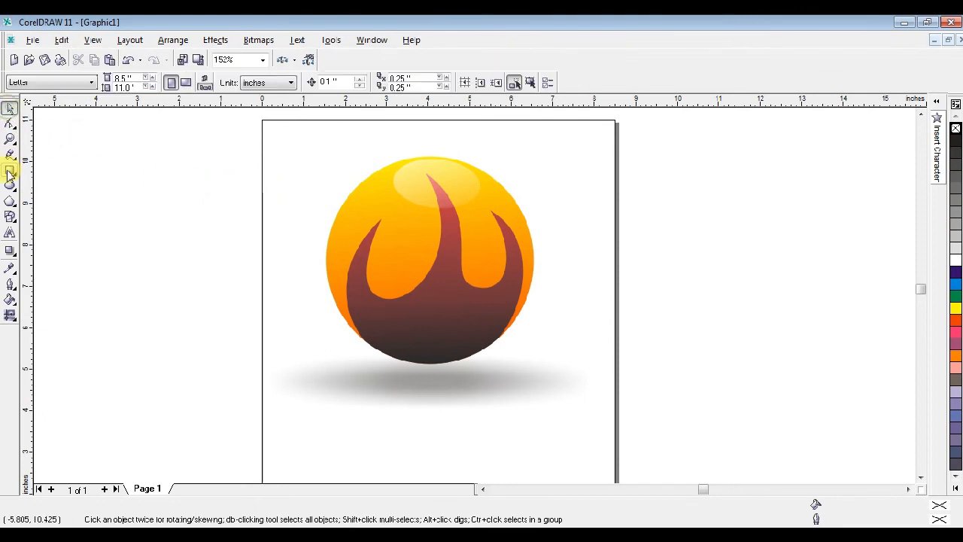
{"action": "left_click_drag", "start_coordinate": [256, 133], "coordinate": [254, 123]}
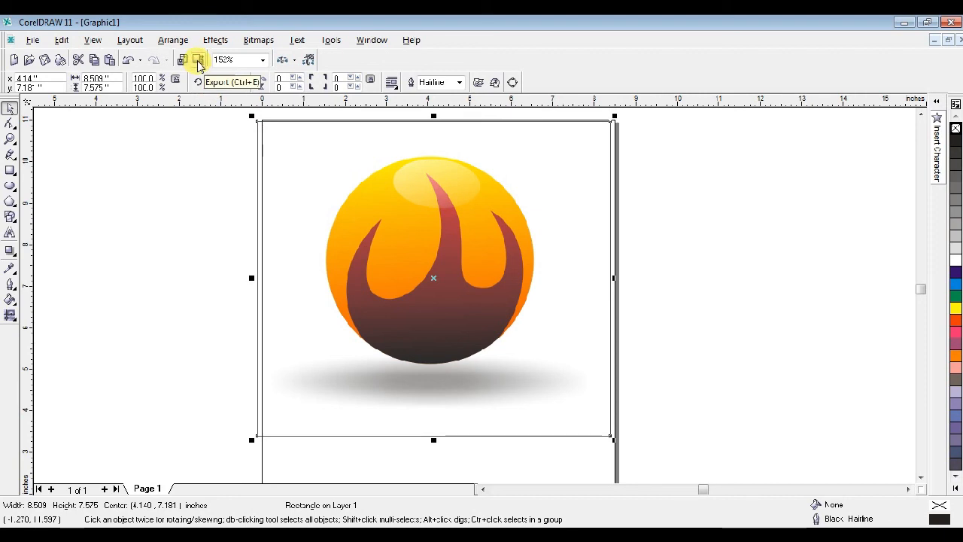
Export the whole drawing to the Desktop as a JPG named CC, with Selected only off and compression and smoothing at 0
{"action": "left_click", "coordinate": [198, 62]}
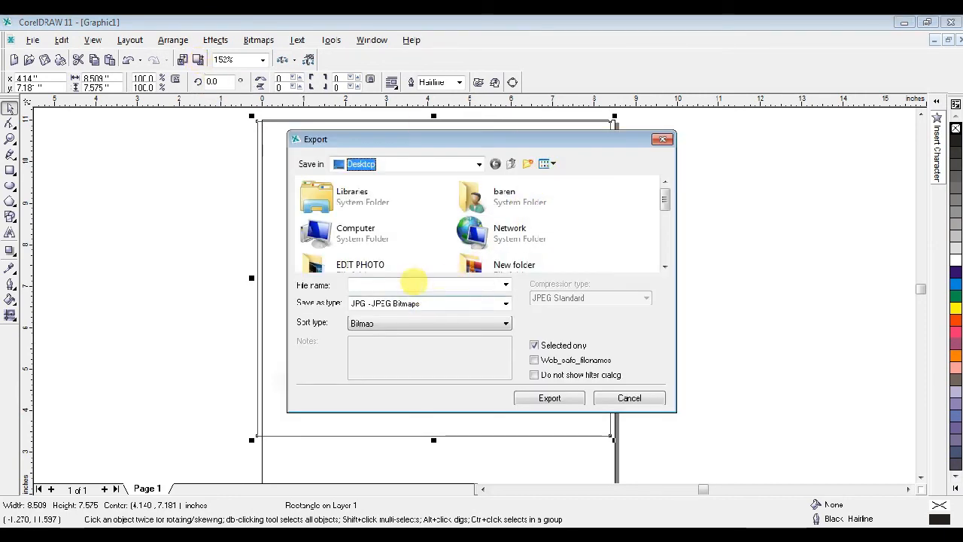
{"action": "left_click", "coordinate": [414, 283]}
{"action": "type", "text": "CC"}
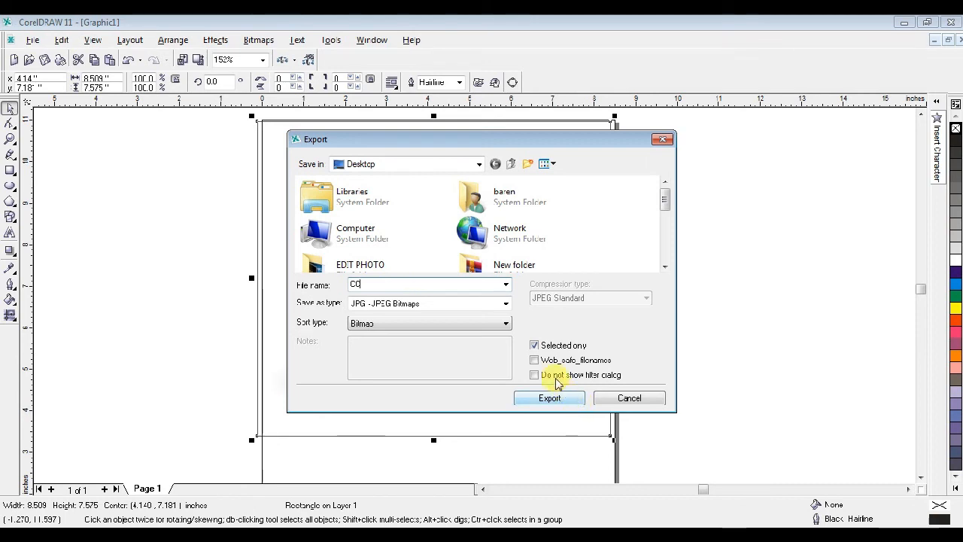
{"action": "left_click", "coordinate": [535, 347]}
{"action": "left_click", "coordinate": [552, 401]}
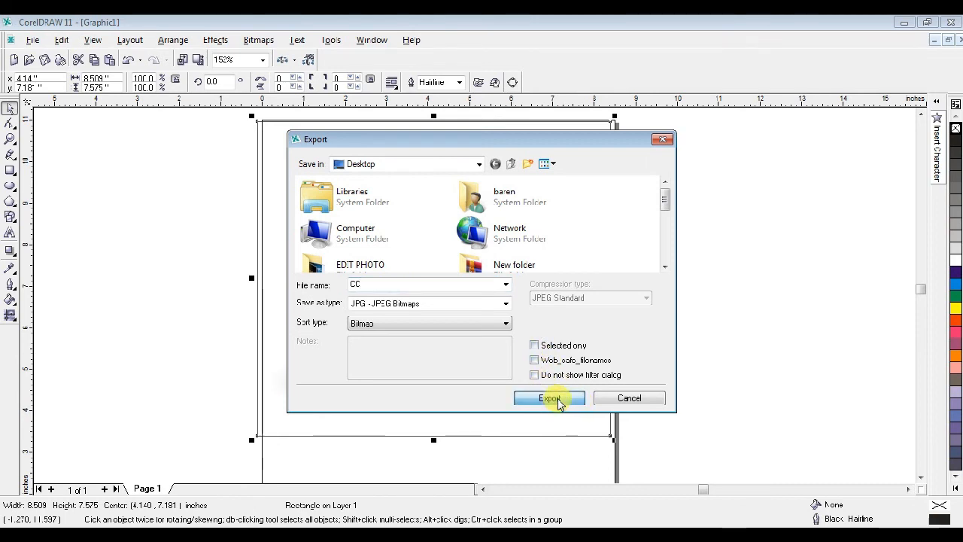
{"action": "left_click", "coordinate": [476, 420]}
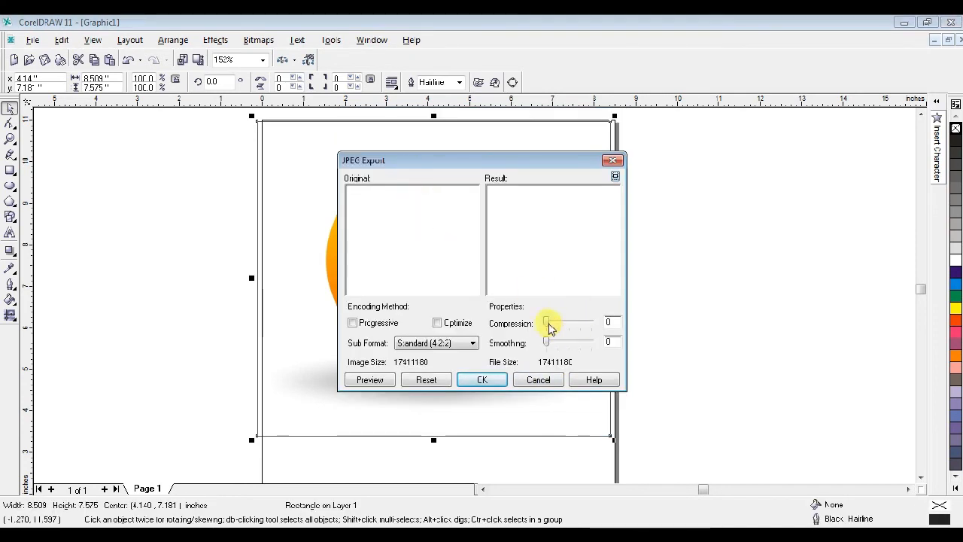
{"action": "left_click", "coordinate": [547, 340]}
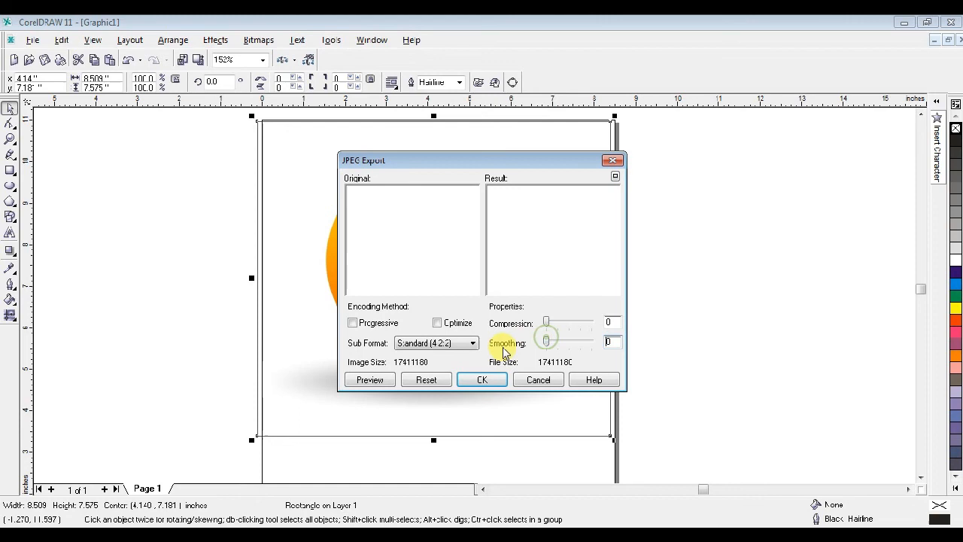
{"action": "left_click", "coordinate": [484, 384]}
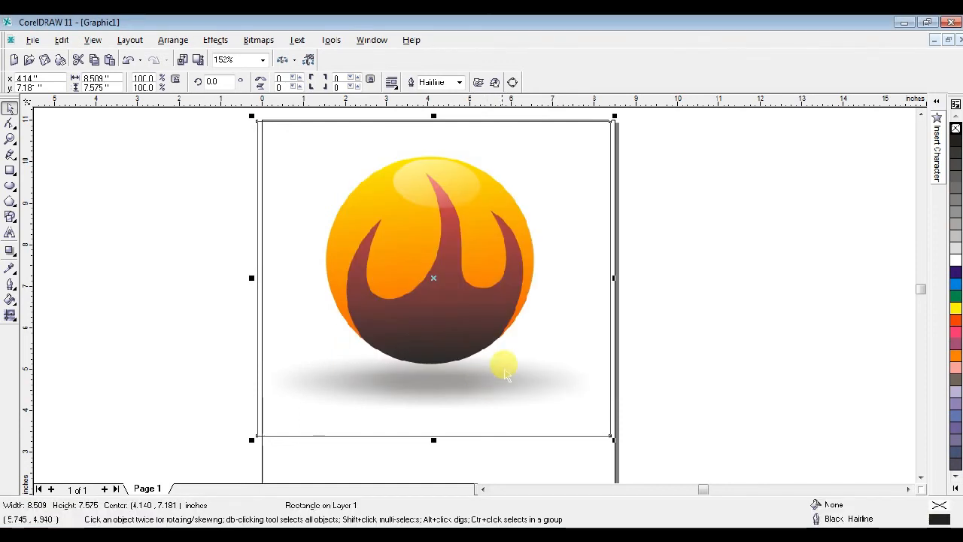
Deselect the frame rectangle, then view the exported CC image from the desktop in Windows Photo Viewer and close it
{"action": "left_click", "coordinate": [800, 175]}
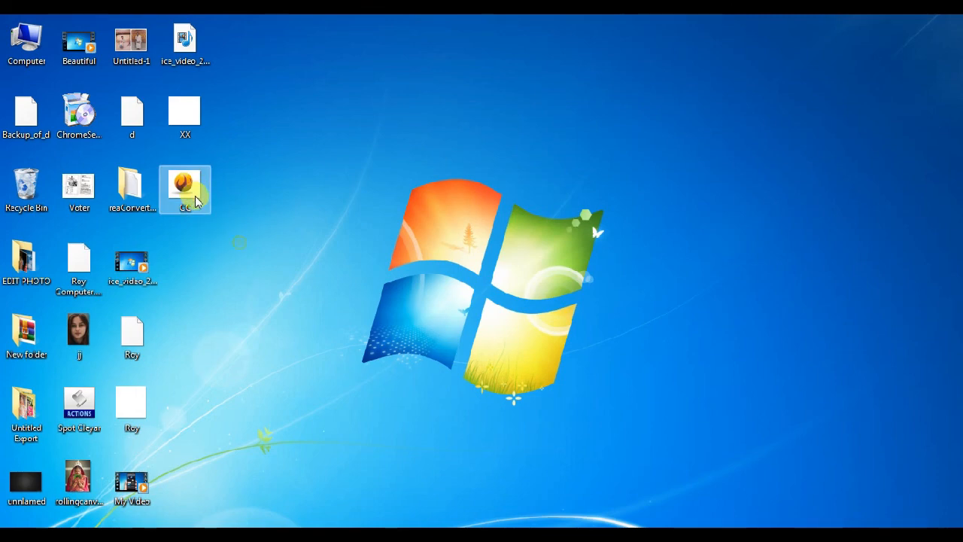
{"action": "left_click", "coordinate": [184, 187]}
{"action": "double_click", "coordinate": [185, 187]}
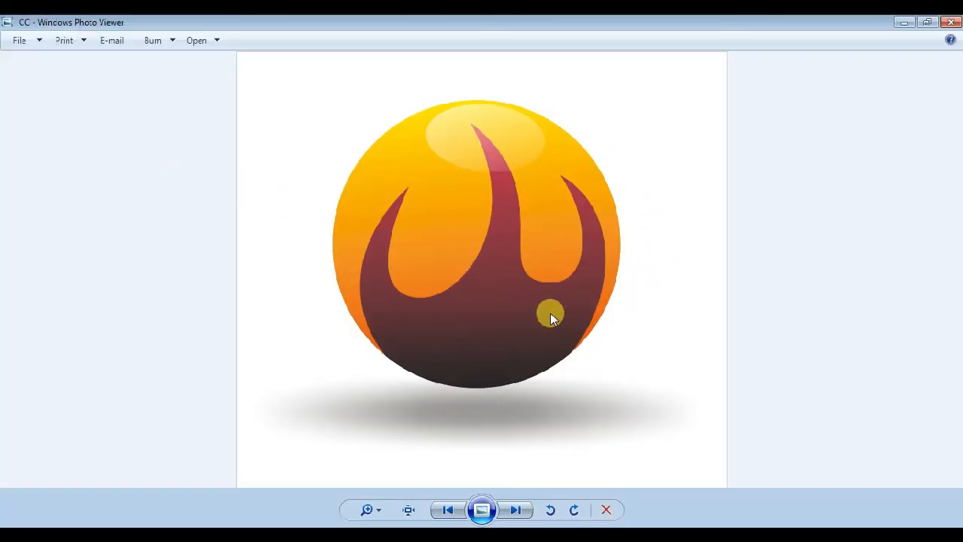
{"action": "left_click", "coordinate": [952, 23]}
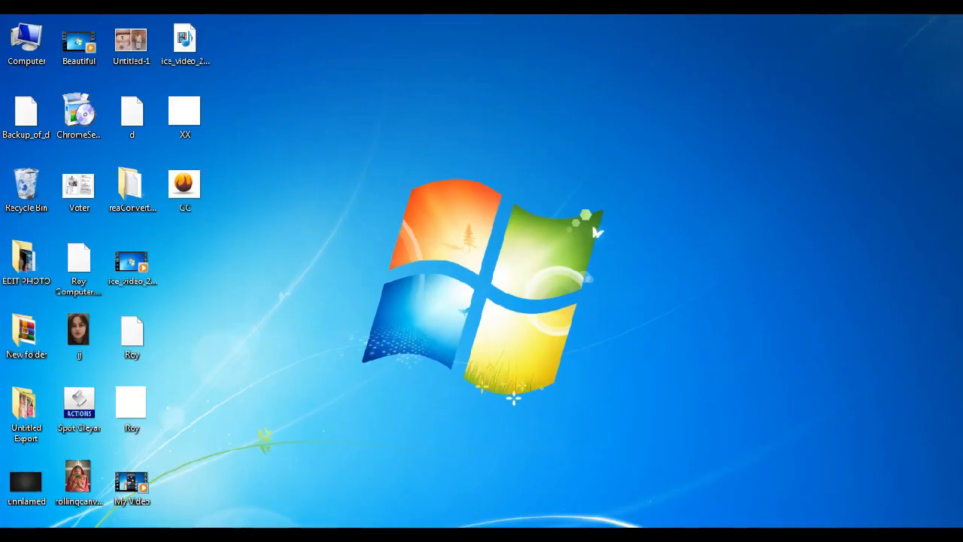
Switch back to CorelDRAW and delete the rectangle framing the logo
{"action": "key", "text": "alt+Tab"}
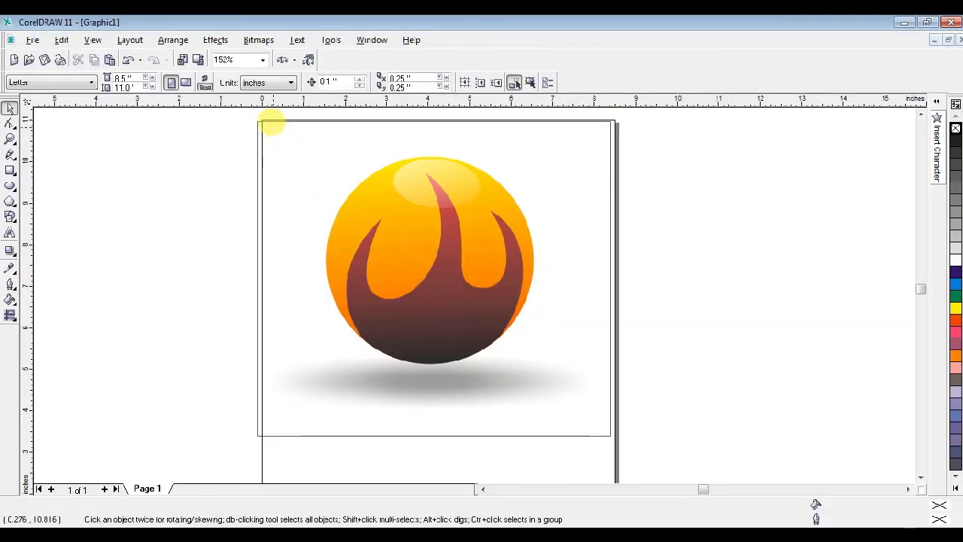
{"action": "left_click", "coordinate": [271, 122]}
{"action": "key", "text": "Delete"}
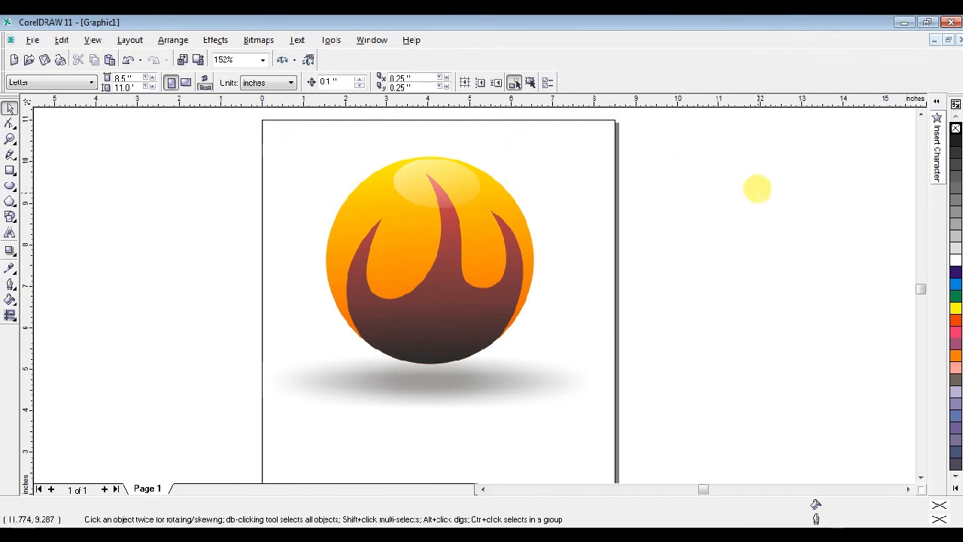